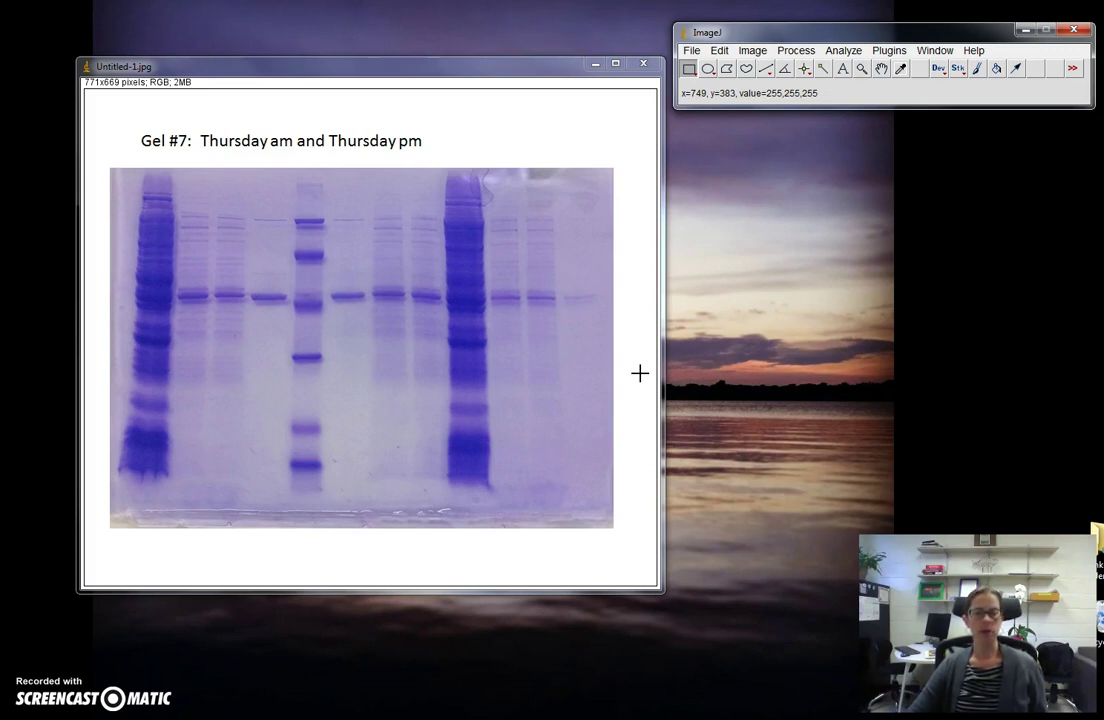
- Crop the gel photo to a 677x484-pixel area of lanes, removing the title and margins
{"action": "left_click", "coordinate": [639, 362]}
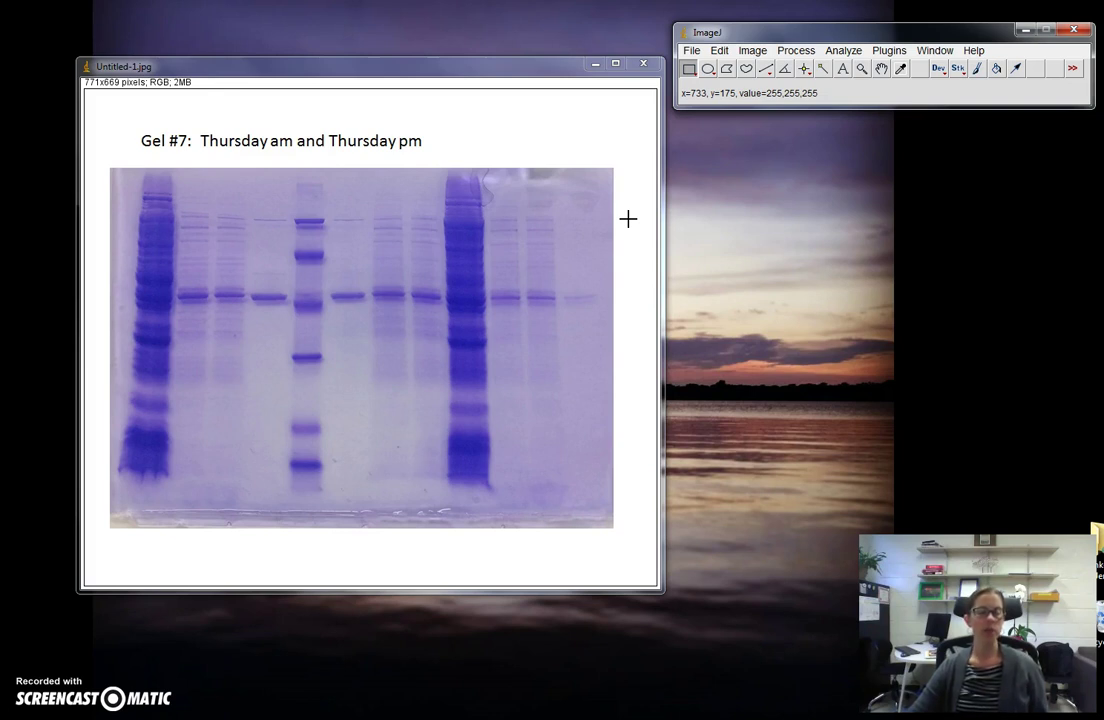
{"action": "left_click", "coordinate": [522, 236]}
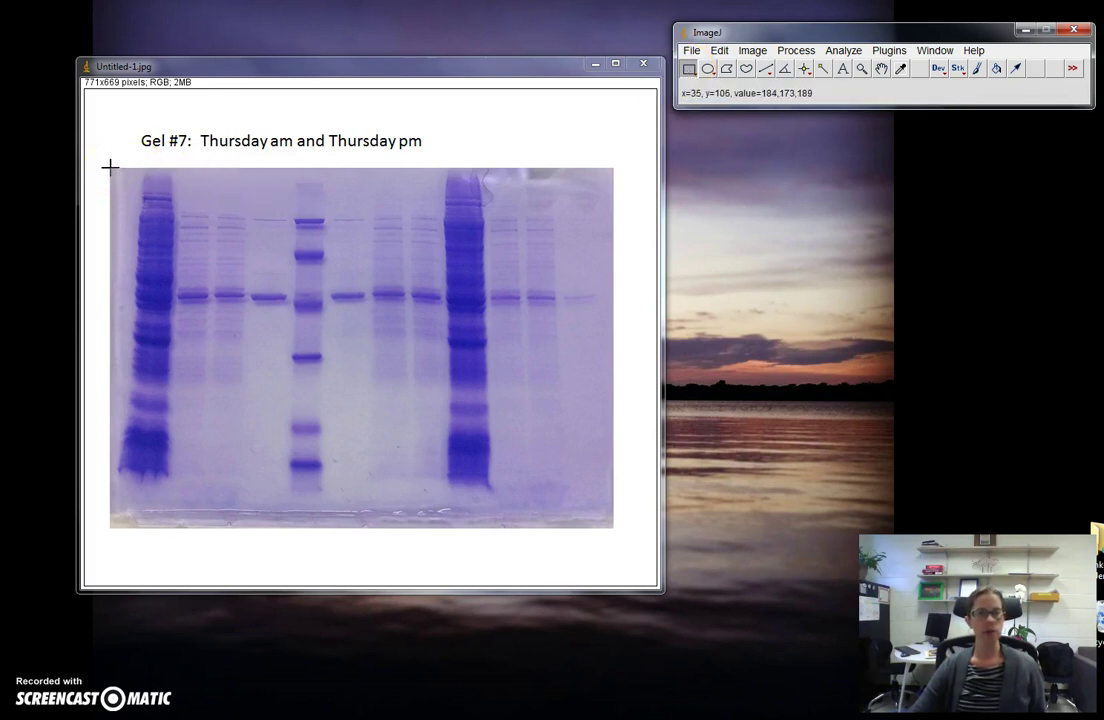
{"action": "left_click_drag", "start_coordinate": [109, 166], "coordinate": [613, 527]}
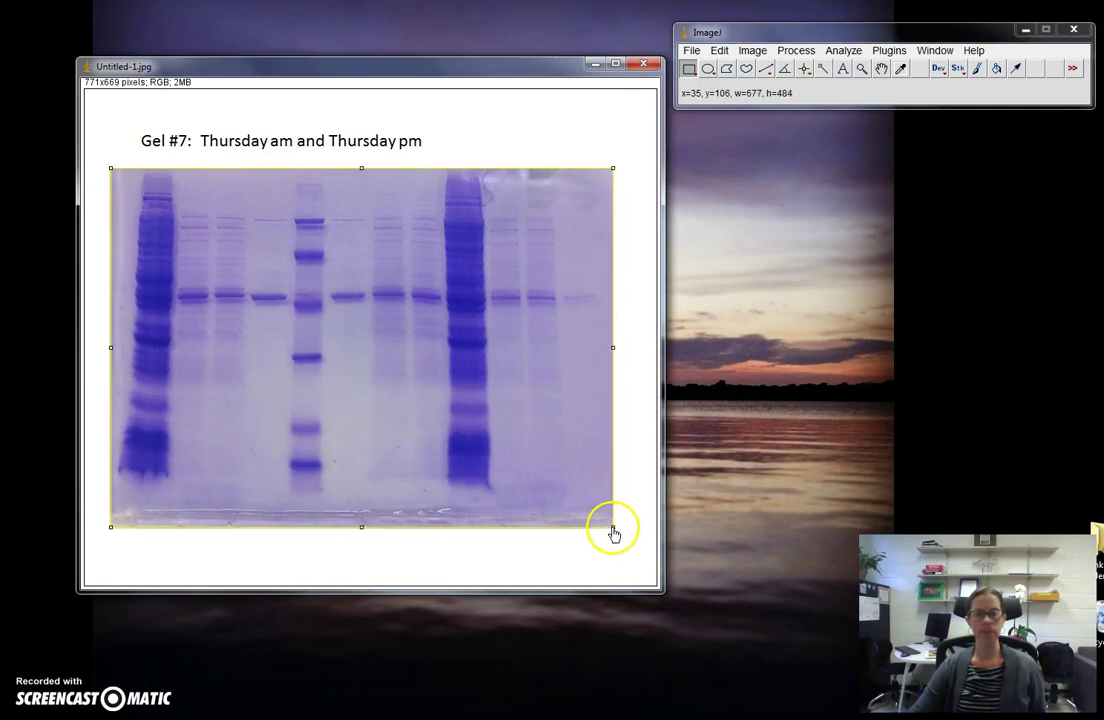
{"action": "left_click", "coordinate": [752, 50]}
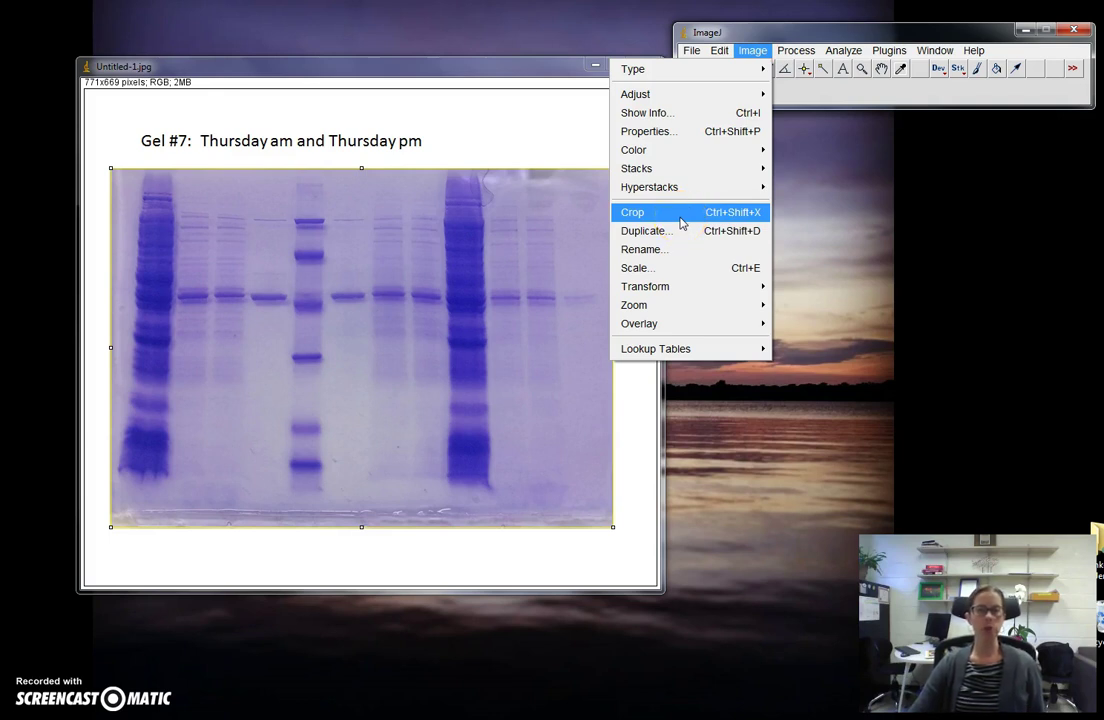
{"action": "left_click", "coordinate": [680, 222]}
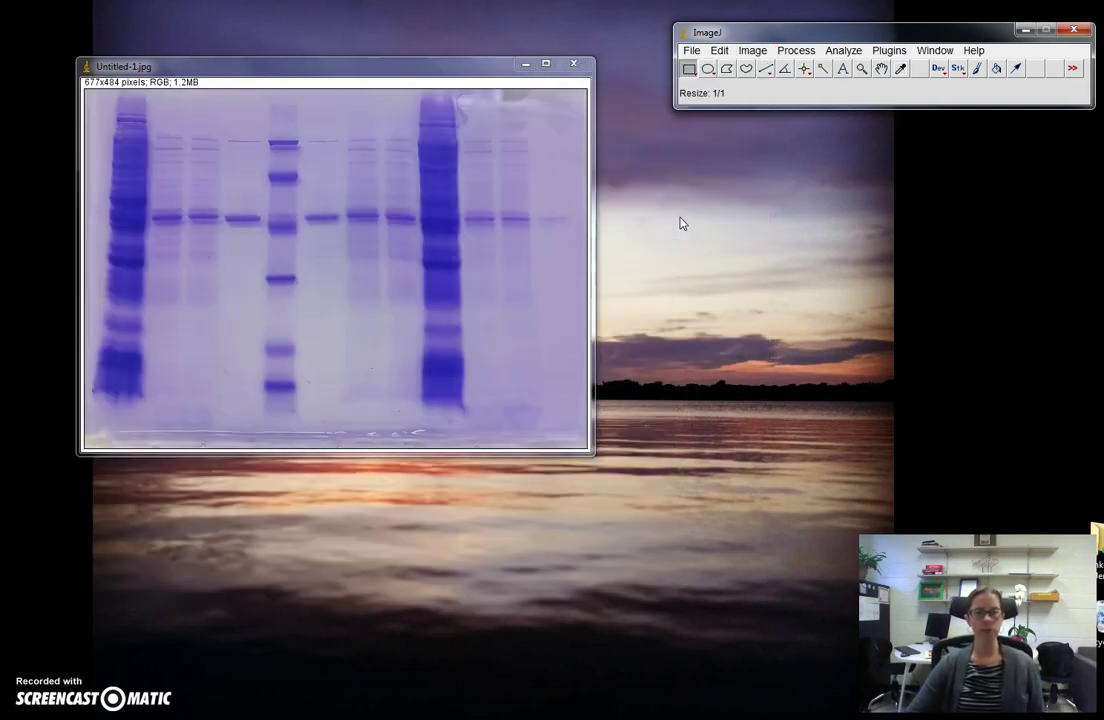
{"action": "left_click_drag", "start_coordinate": [446, 67], "coordinate": [485, 101]}
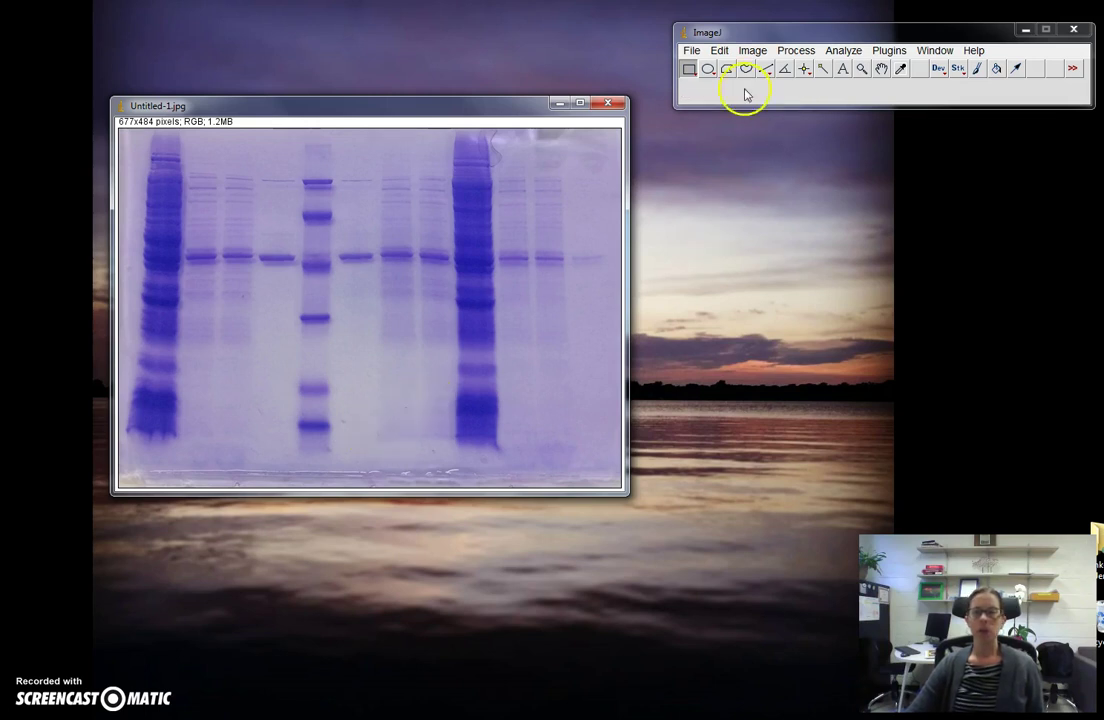
- Run Subtract Background with rolling ball radius 50 and Light background checked
{"action": "left_click", "coordinate": [752, 52]}
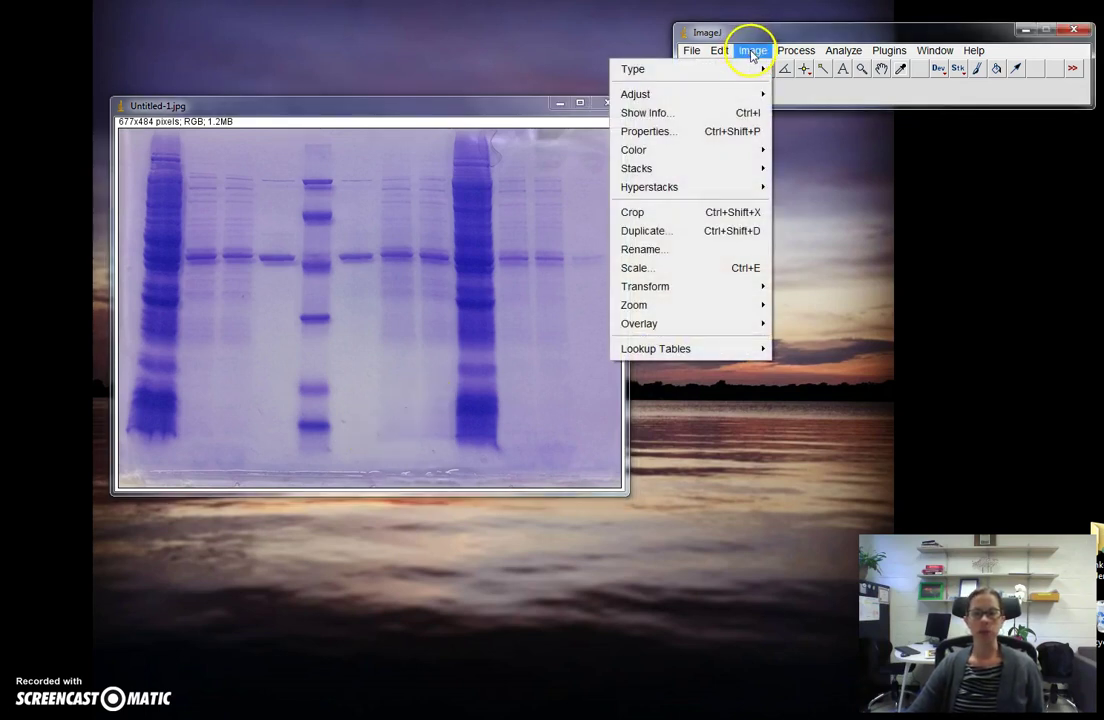
{"action": "mouse_move", "coordinate": [792, 52]}
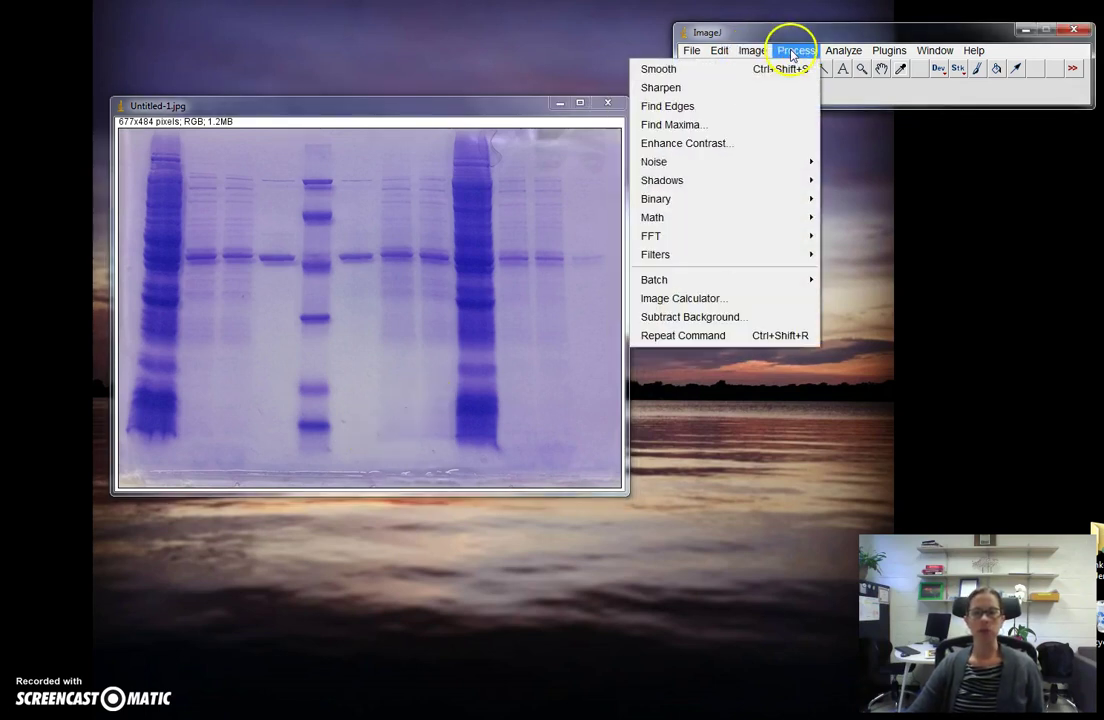
{"action": "left_click", "coordinate": [767, 322]}
{"action": "left_click_drag", "start_coordinate": [428, 137], "coordinate": [727, 121]}
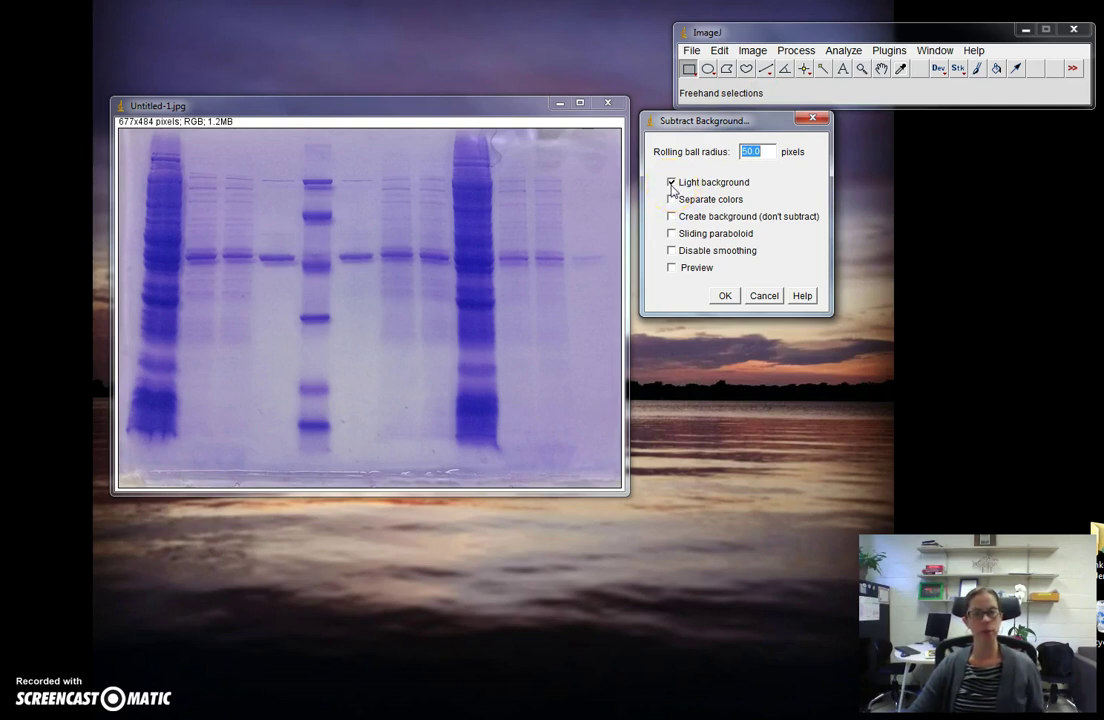
{"action": "left_click", "coordinate": [671, 267]}
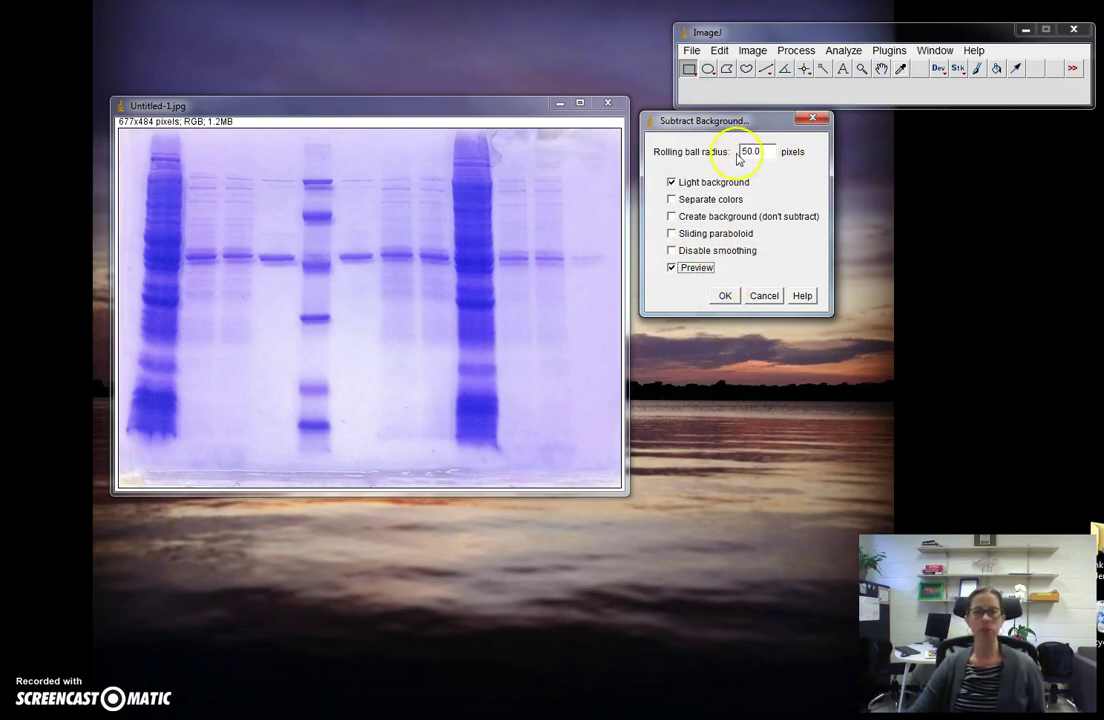
{"action": "left_click", "coordinate": [725, 295]}
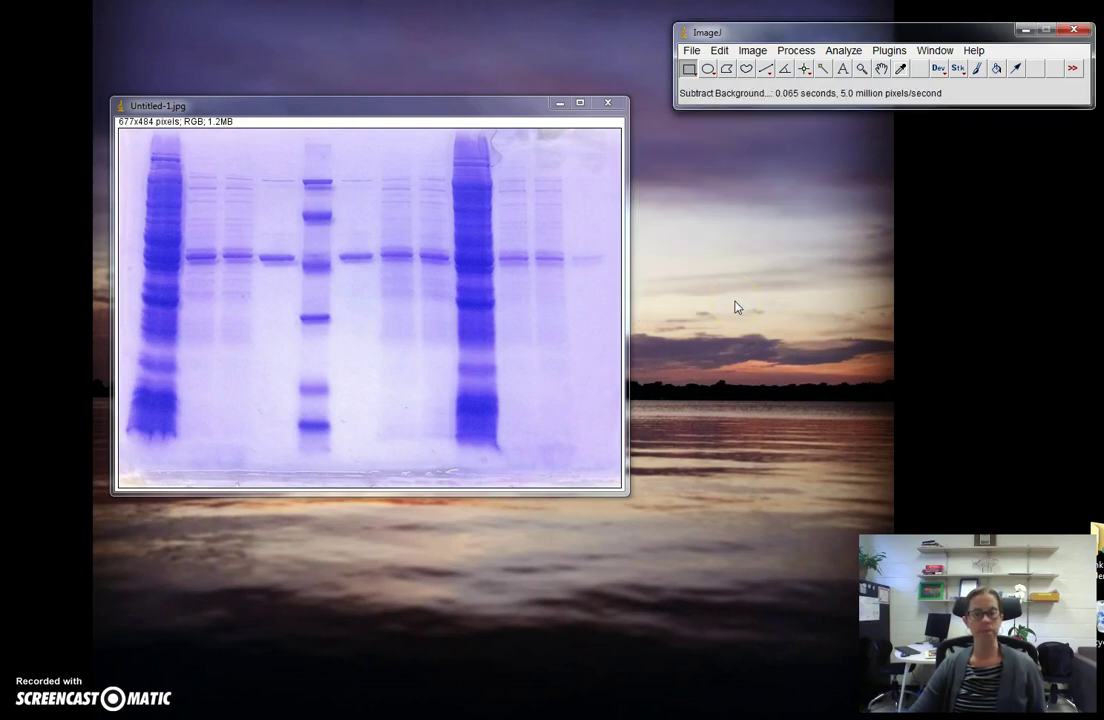
{"action": "left_click", "coordinate": [715, 293]}
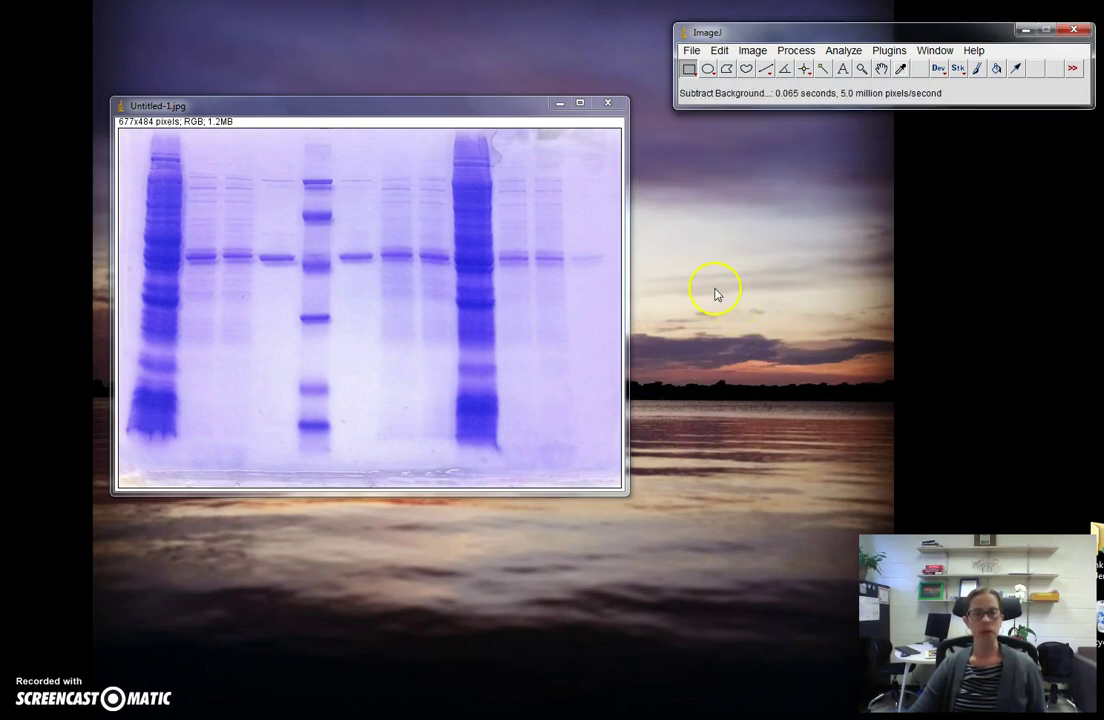
- Change the image type to 8-bit so the gel bands appear in shades of gray
{"action": "left_click", "coordinate": [752, 52]}
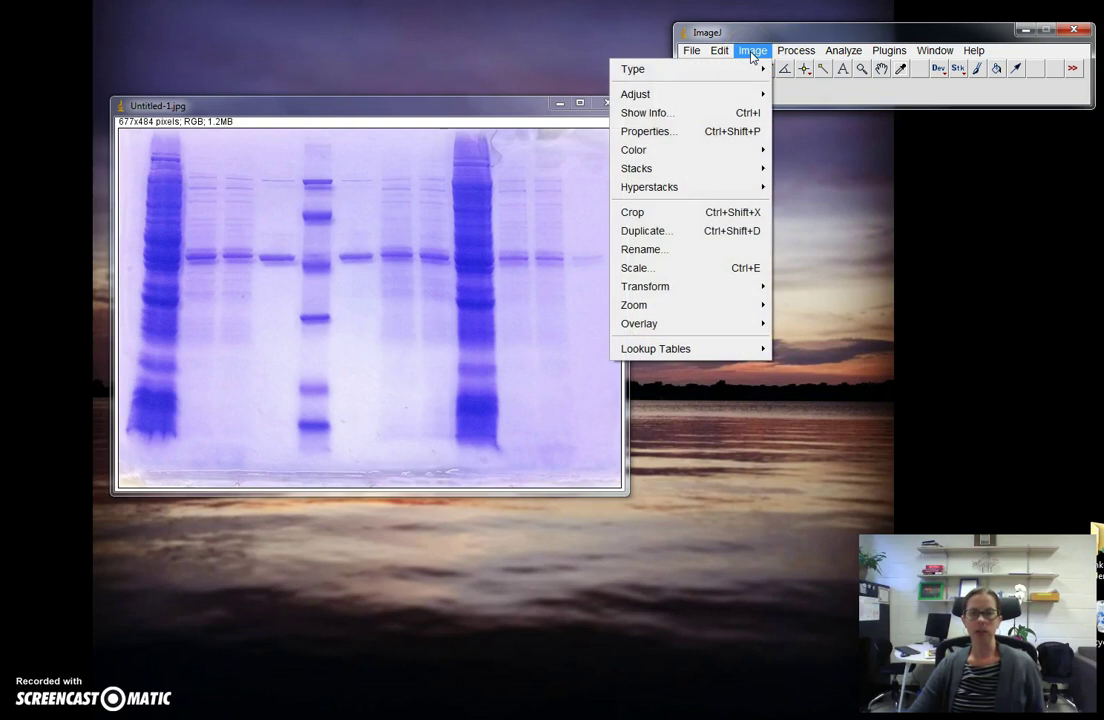
{"action": "left_click", "coordinate": [748, 67]}
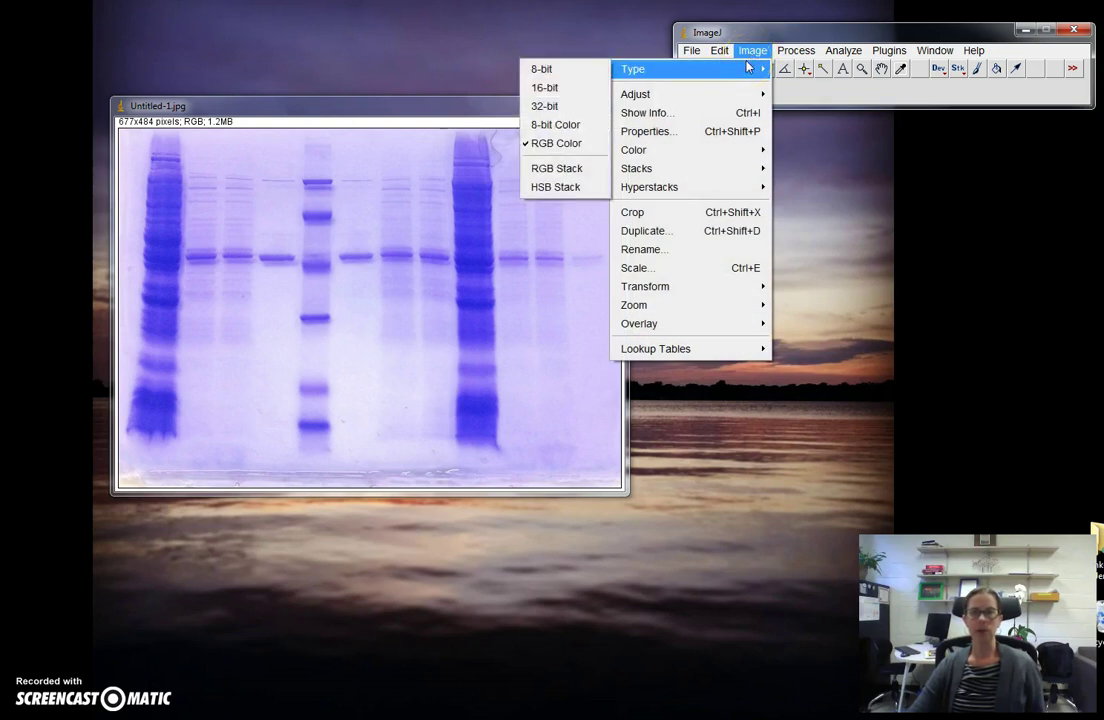
{"action": "left_click", "coordinate": [545, 69]}
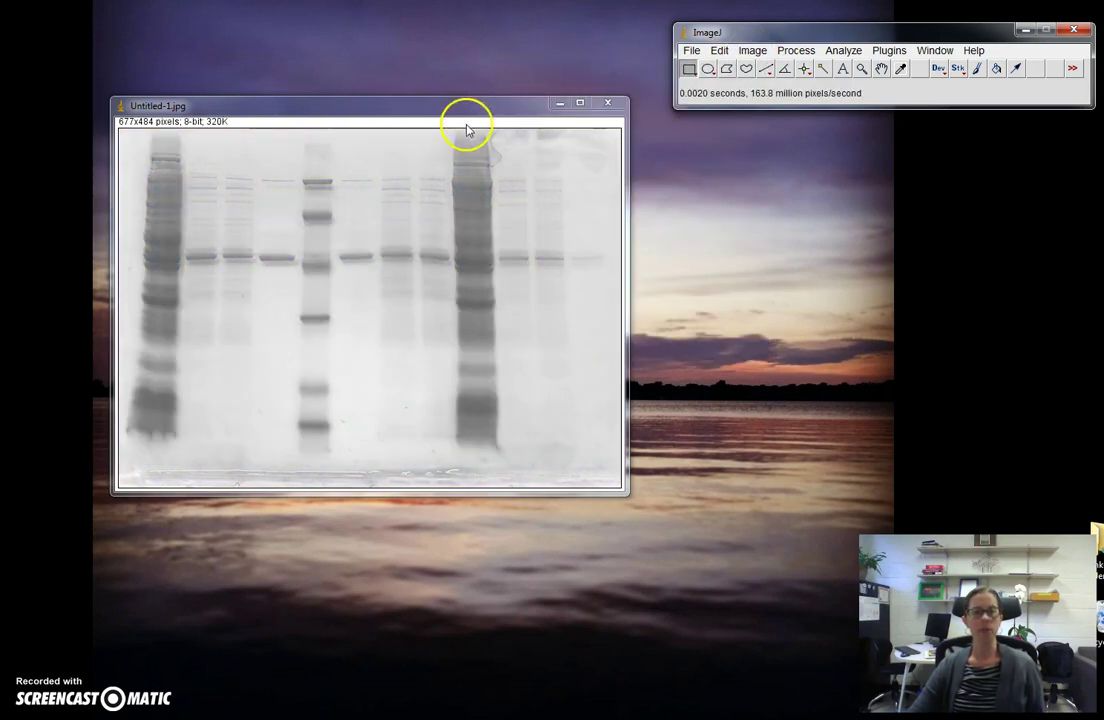
{"action": "left_click_drag", "start_coordinate": [472, 113], "coordinate": [492, 104]}
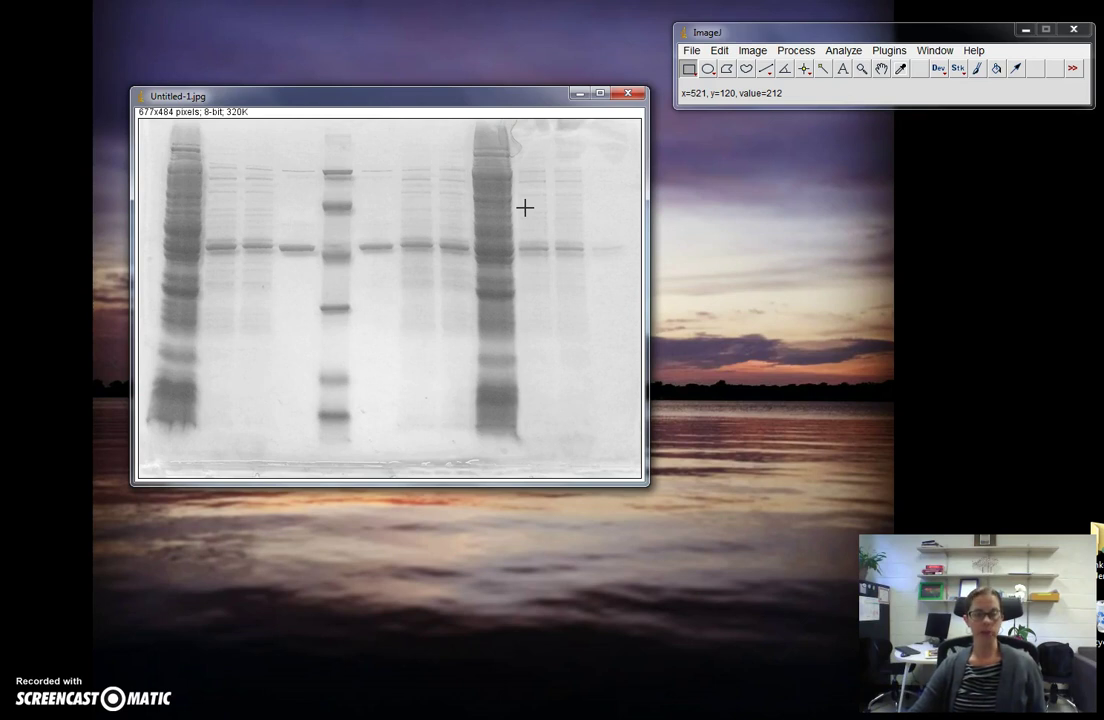
{"action": "left_click", "coordinate": [561, 193]}
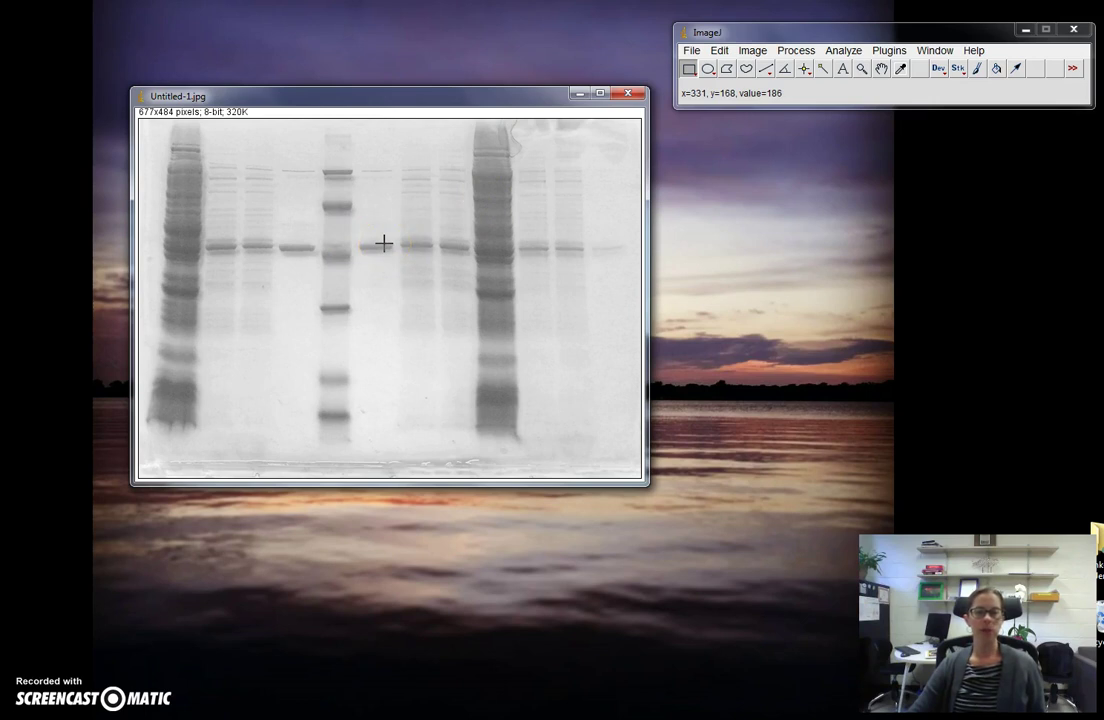
{"action": "left_click", "coordinate": [380, 447]}
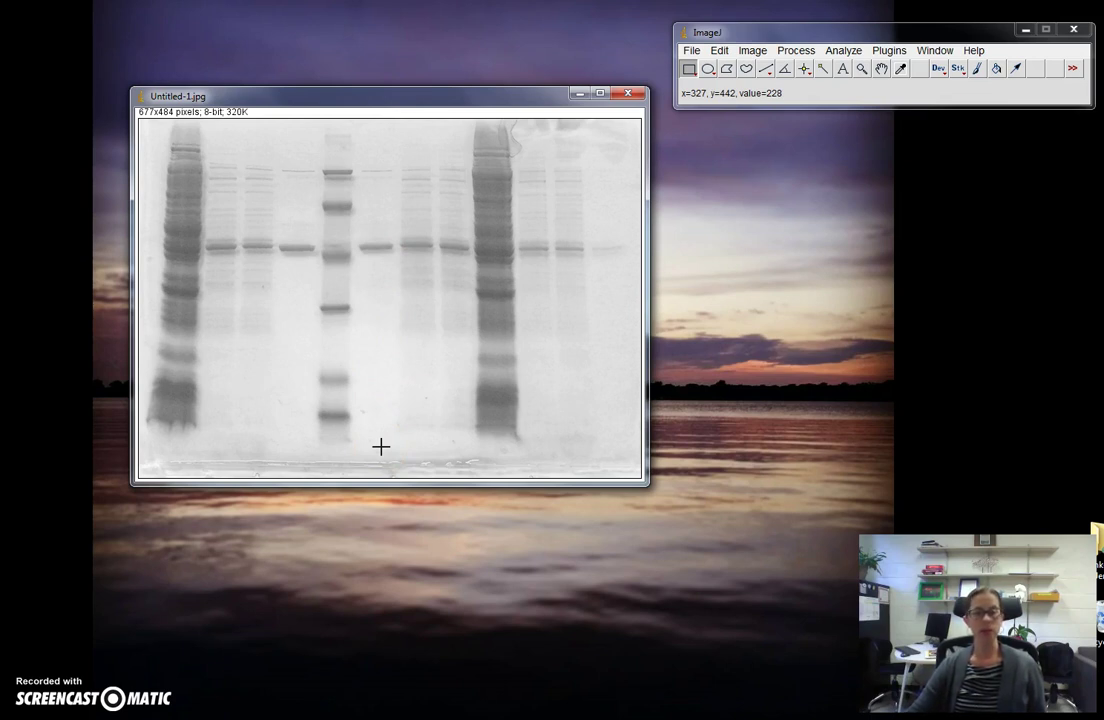
{"action": "left_click", "coordinate": [377, 446]}
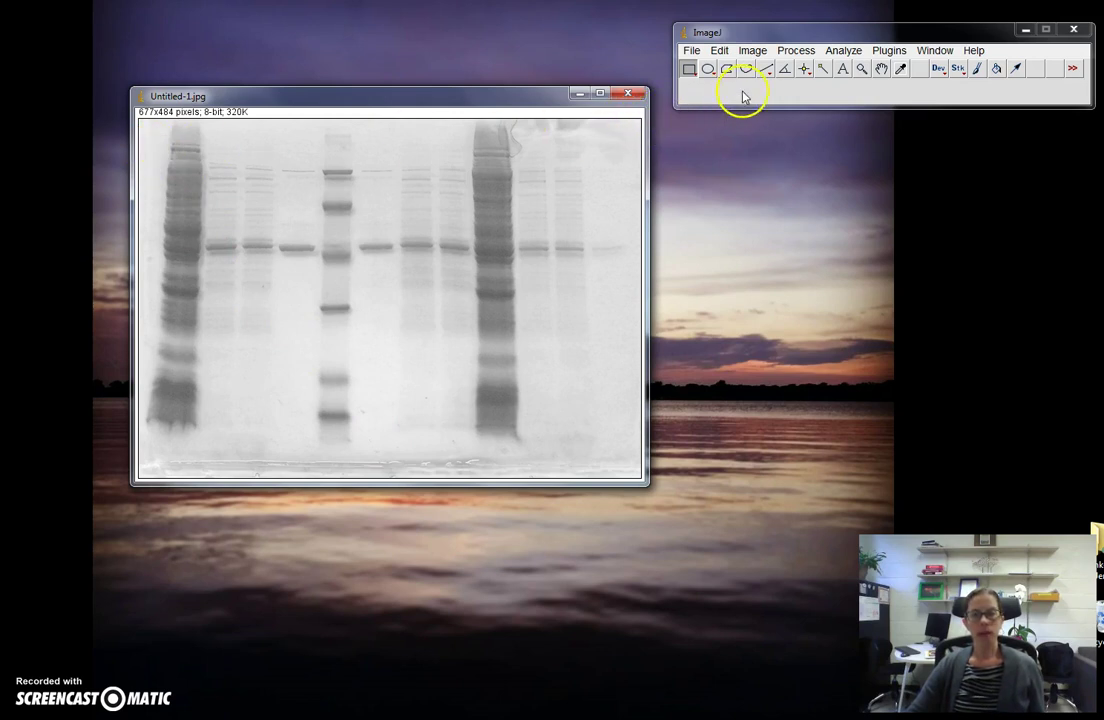
- Burn straight black lines along the top and bottom edges of the gel
{"action": "left_click", "coordinate": [766, 70]}
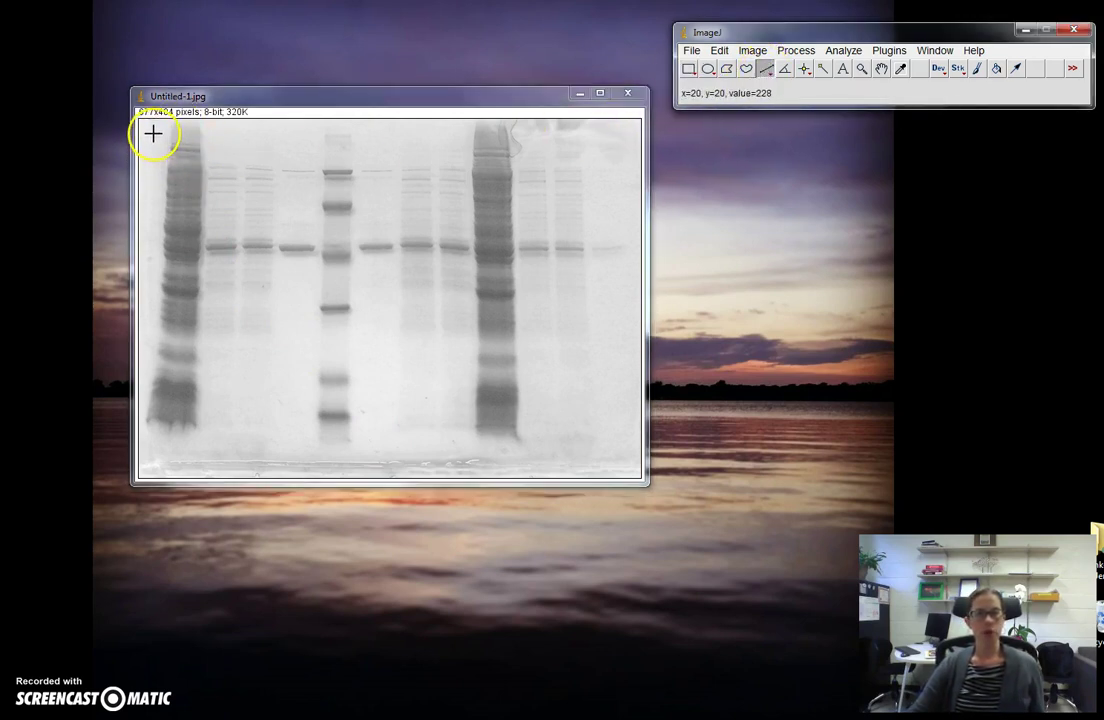
{"action": "left_click_drag", "start_coordinate": [154, 130], "coordinate": [639, 134]}
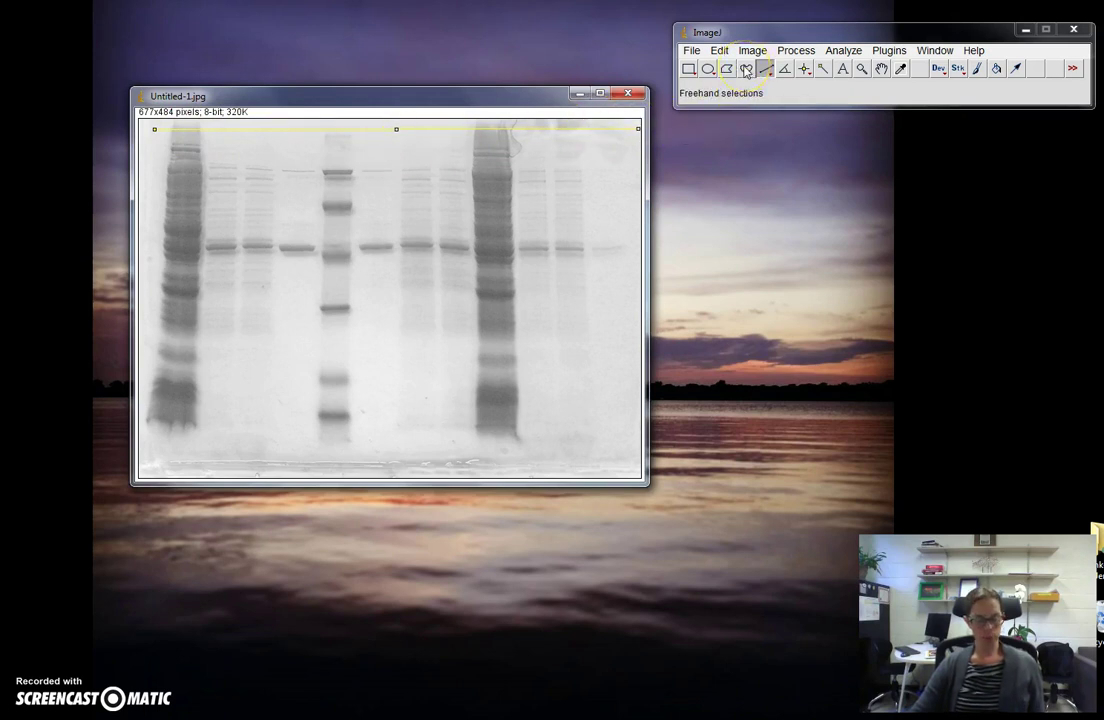
{"action": "key", "text": "ctrl+d"}
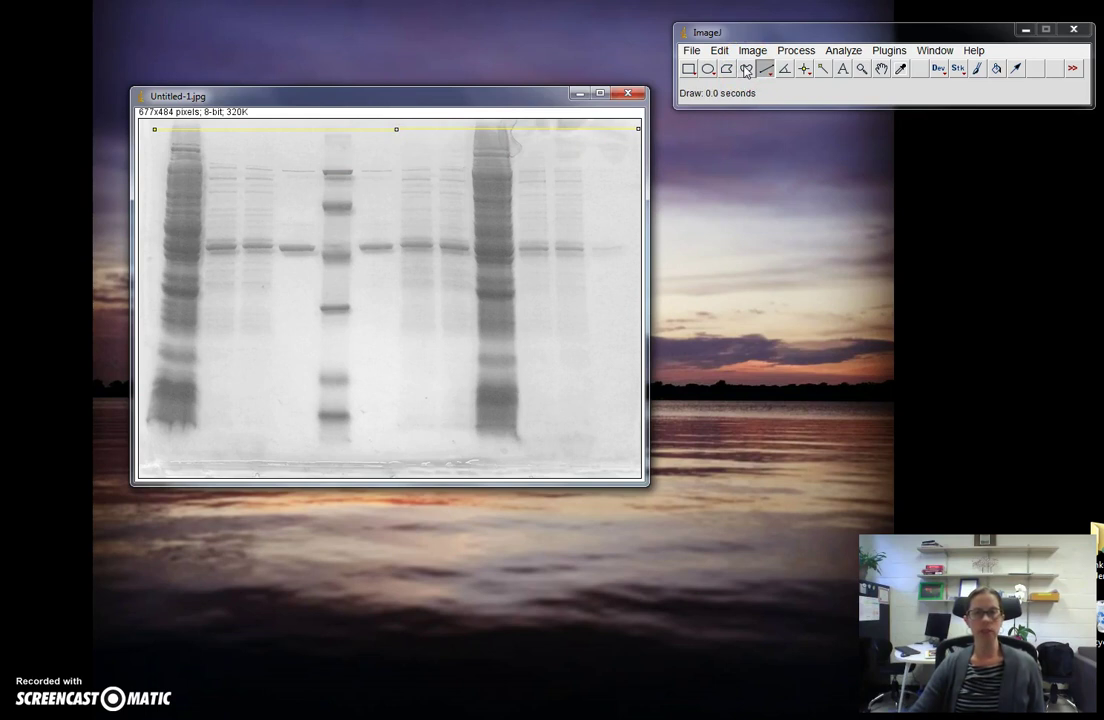
{"action": "left_click", "coordinate": [531, 182]}
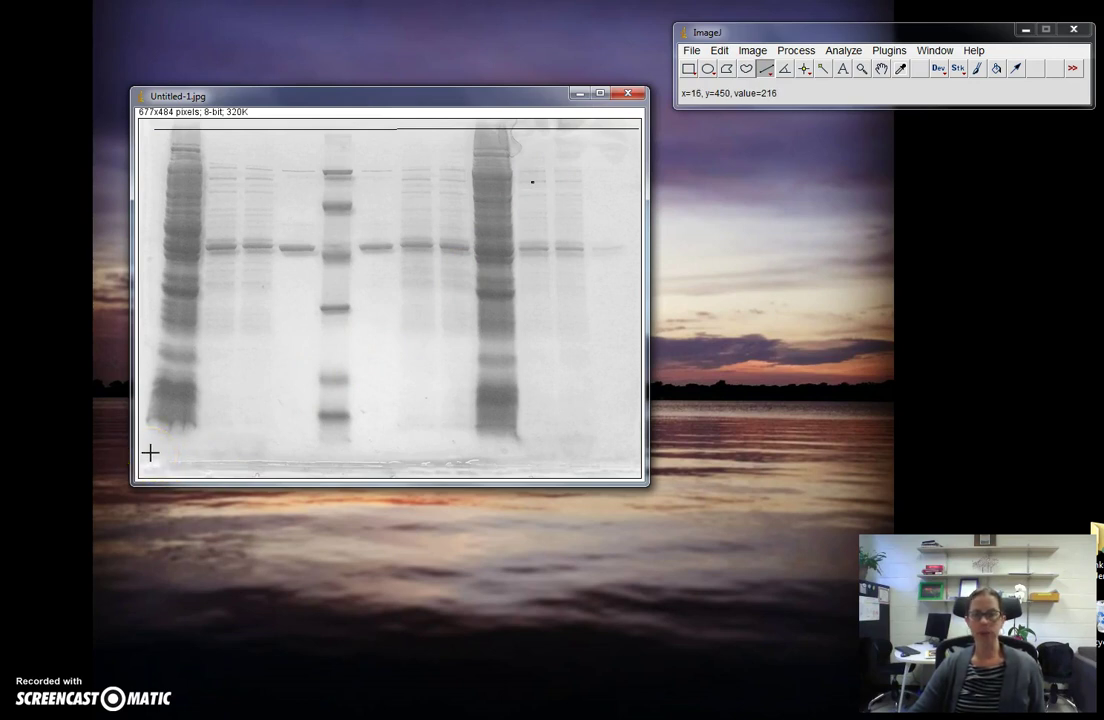
{"action": "left_click_drag", "start_coordinate": [150, 452], "coordinate": [635, 452]}
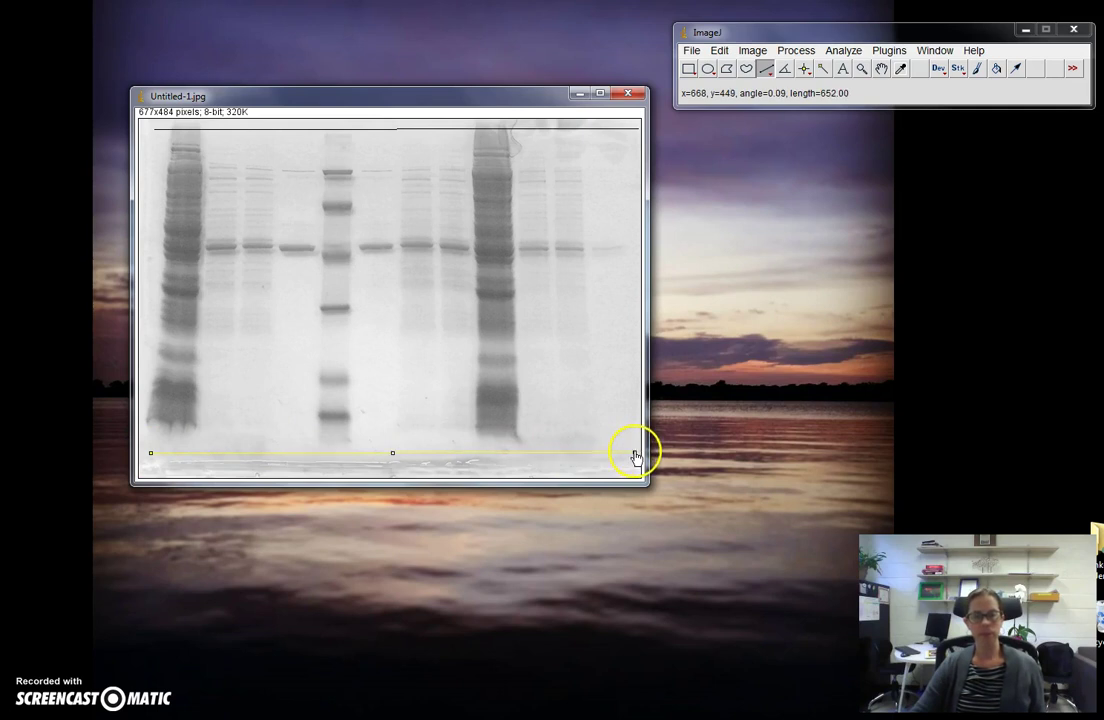
{"action": "left_click", "coordinate": [407, 377]}
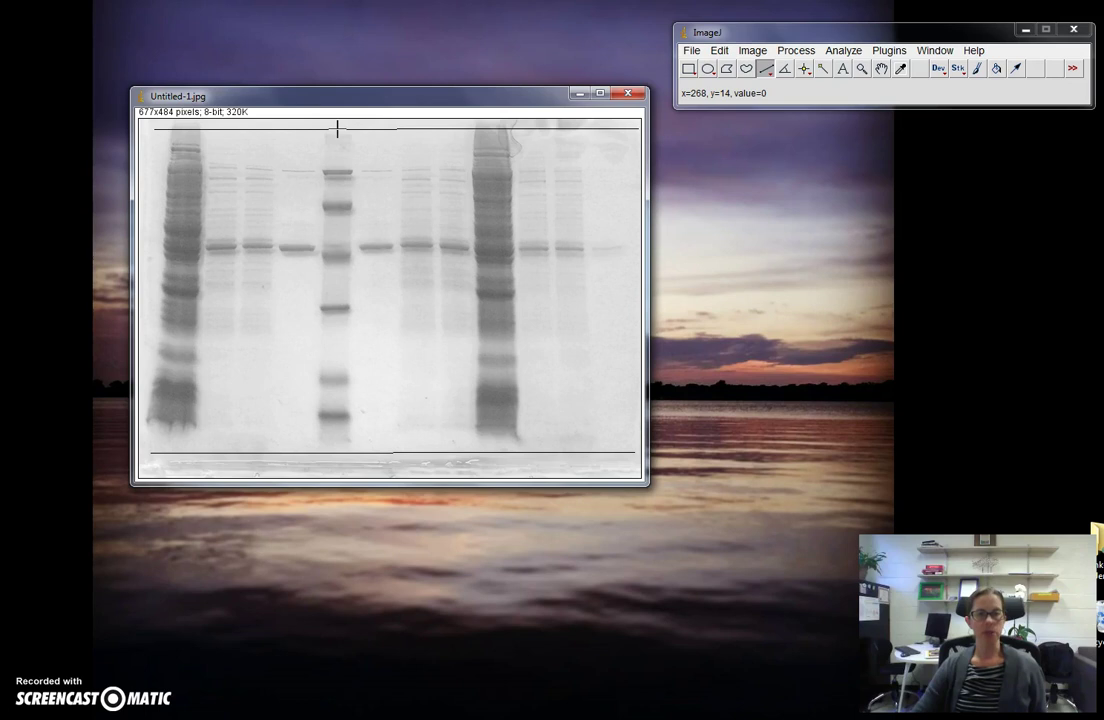
- Draw a vertical line about 61 pixels from the top line to the ladder's first band
{"action": "left_click_drag", "start_coordinate": [338, 128], "coordinate": [338, 174]}
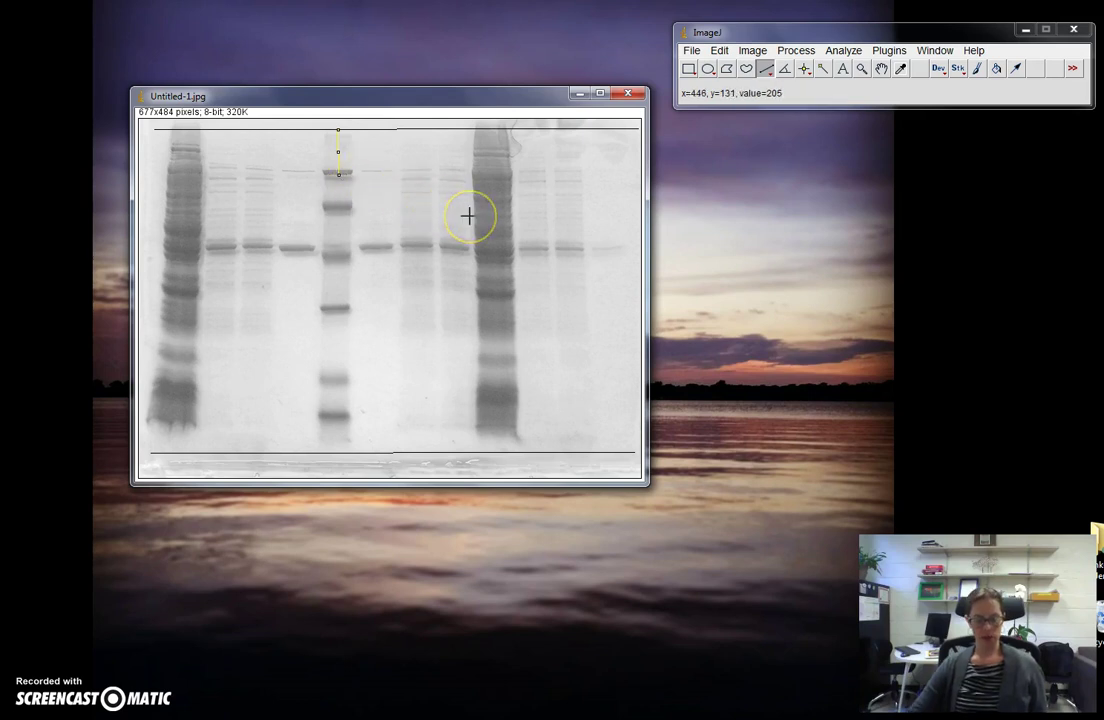
- Record the 61.008-pixel first-band length in Results and move the table beside the gel
{"action": "key", "text": "ctrl+m"}
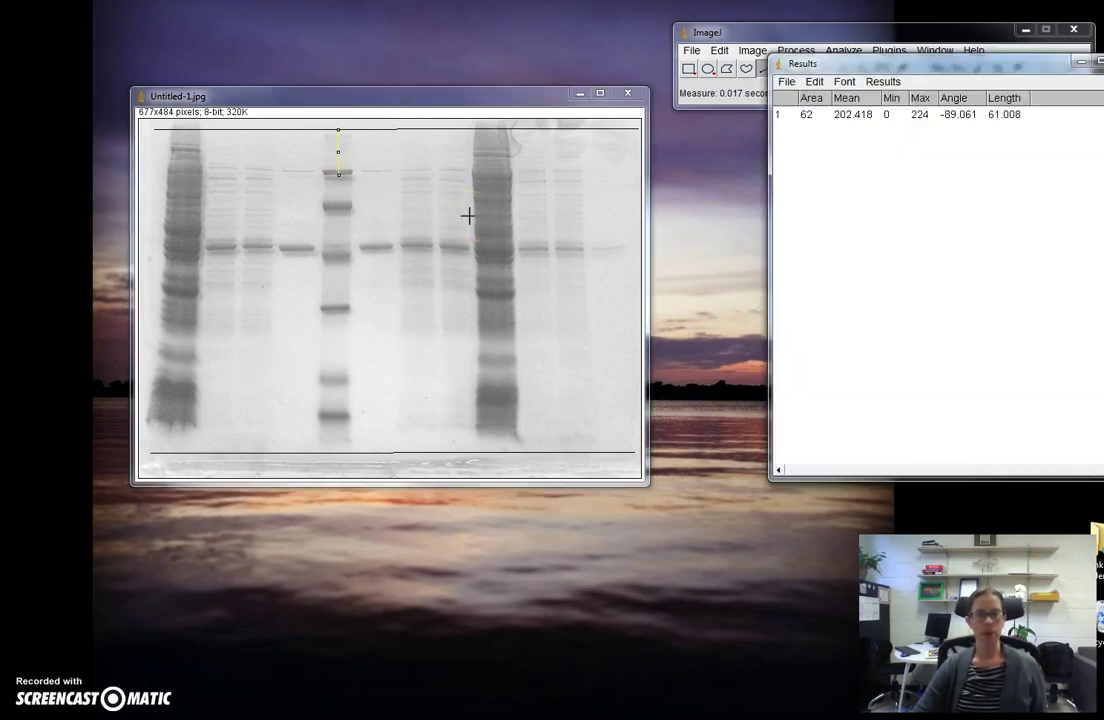
{"action": "left_click", "coordinate": [865, 117]}
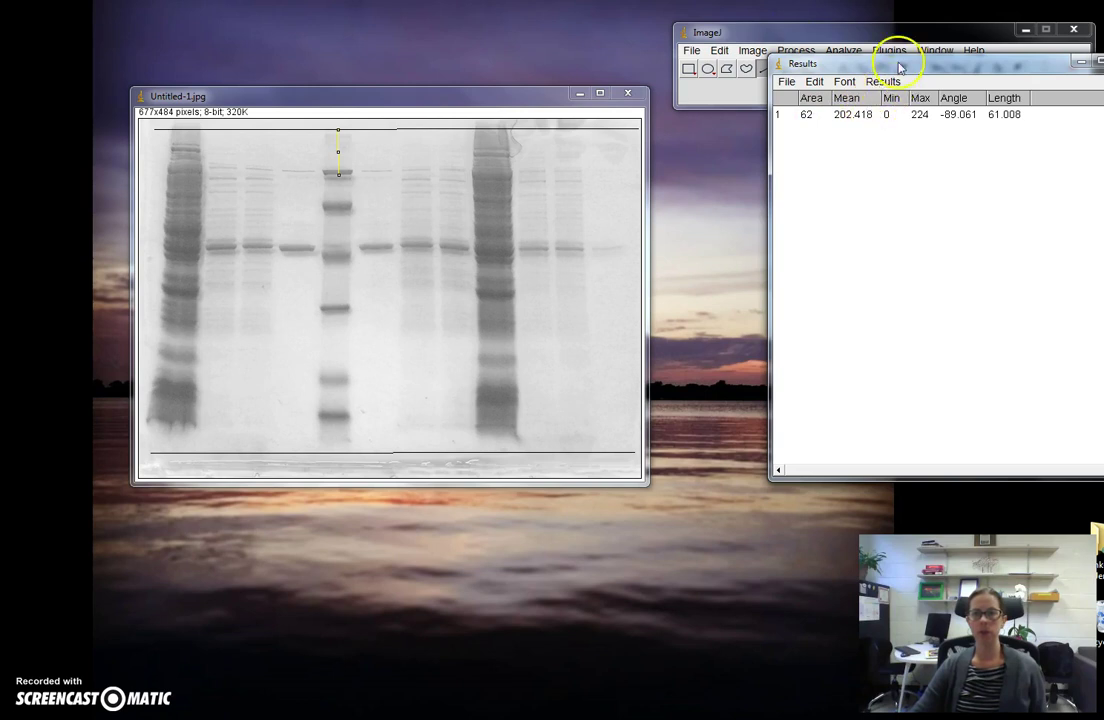
{"action": "left_click_drag", "start_coordinate": [900, 64], "coordinate": [817, 139]}
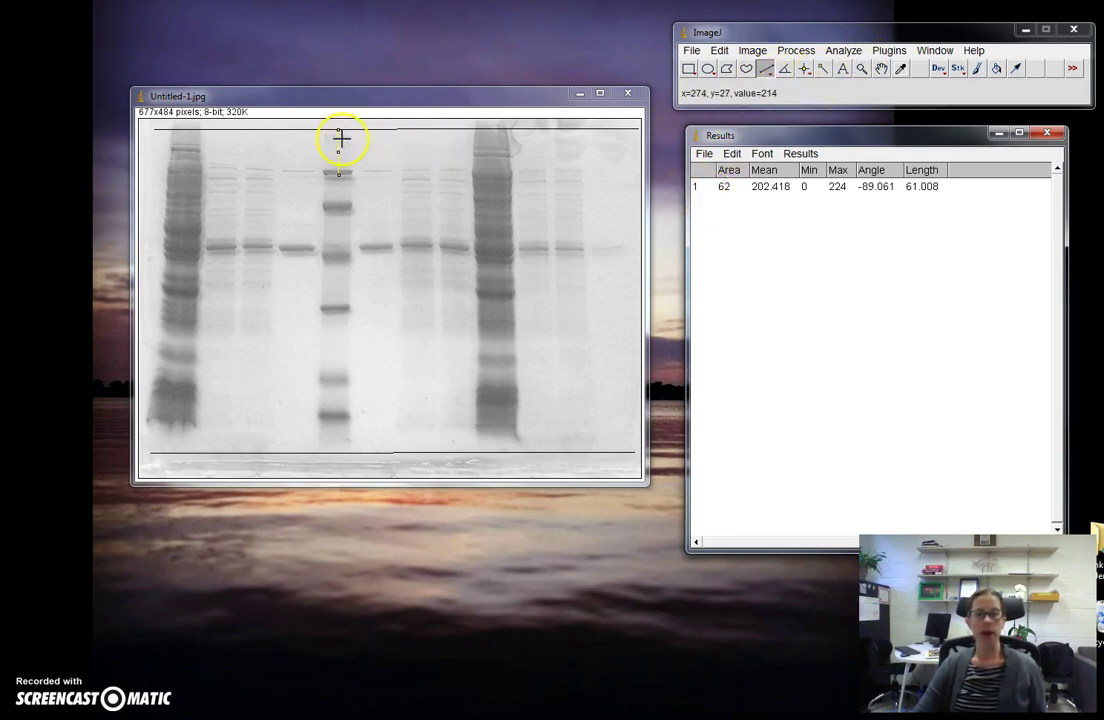
{"action": "left_click", "coordinate": [843, 51]}
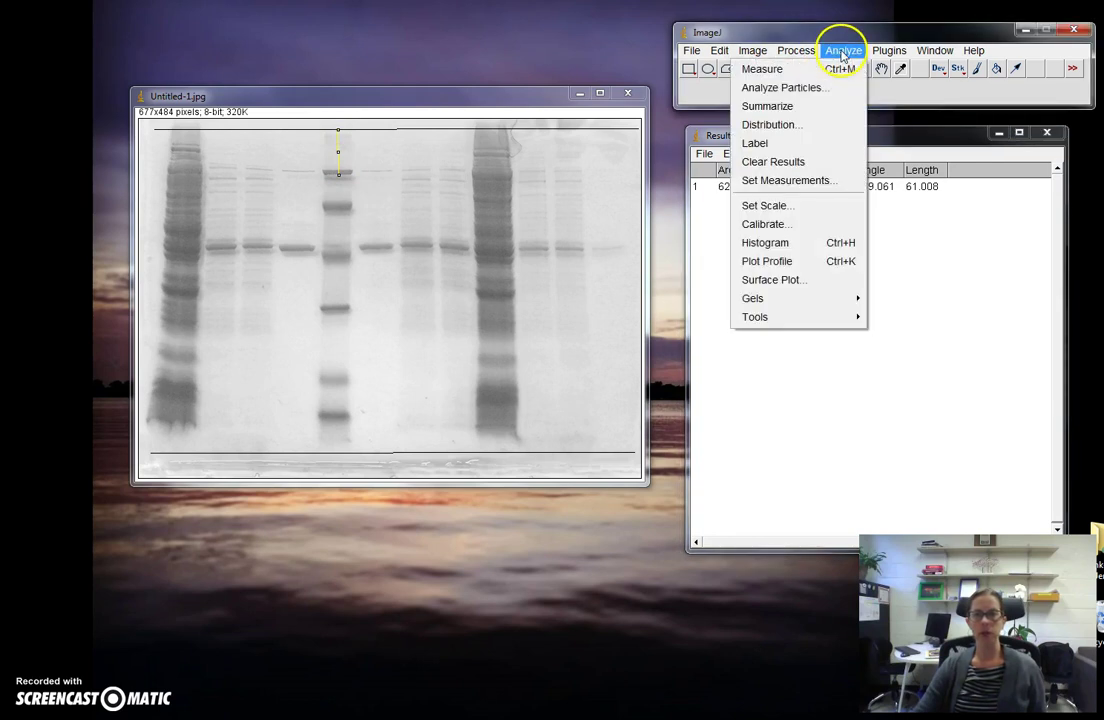
{"action": "left_click", "coordinate": [765, 69]}
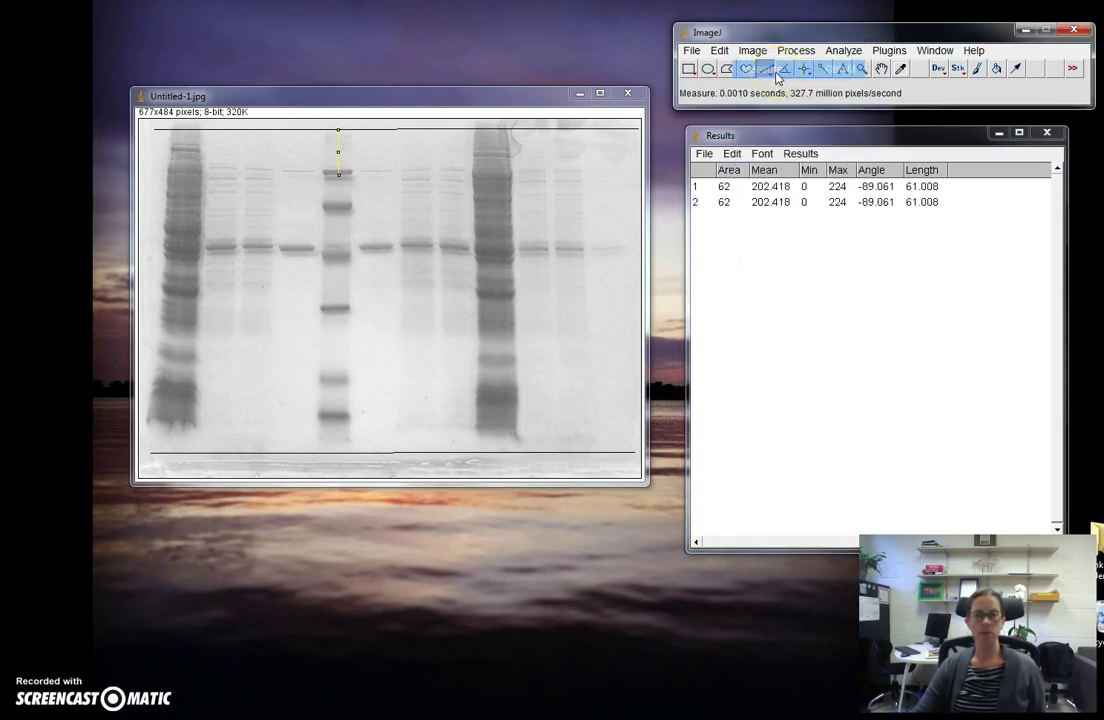
{"action": "left_click", "coordinate": [724, 203]}
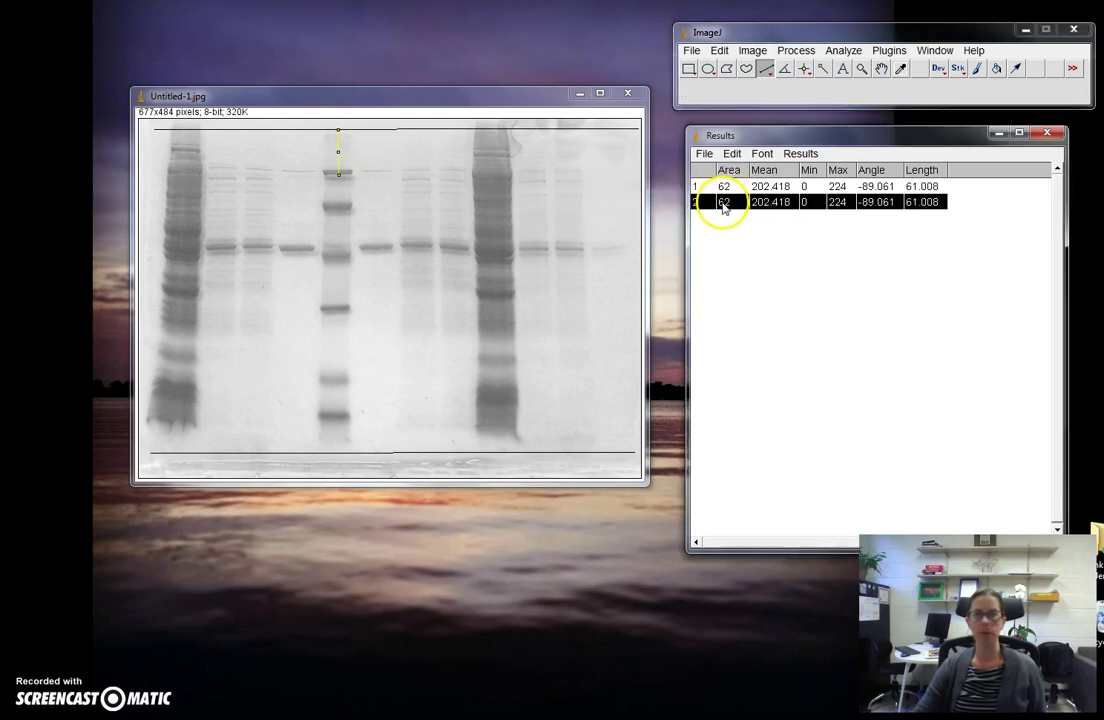
{"action": "right_click", "coordinate": [720, 205]}
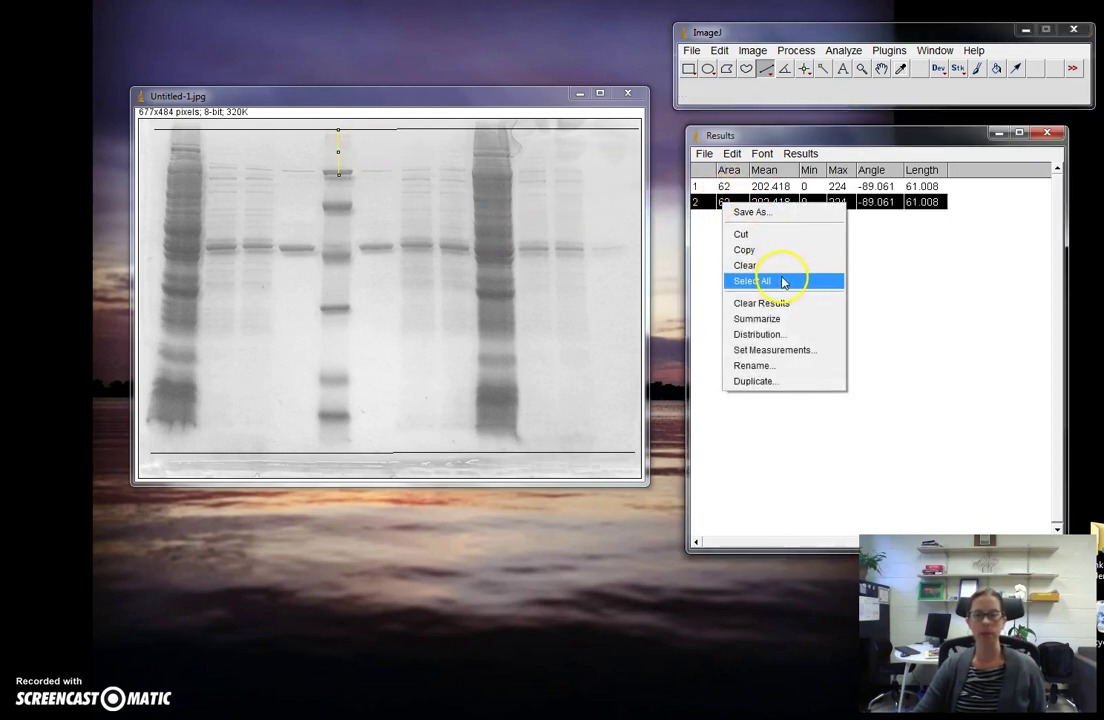
{"action": "left_click", "coordinate": [781, 236]}
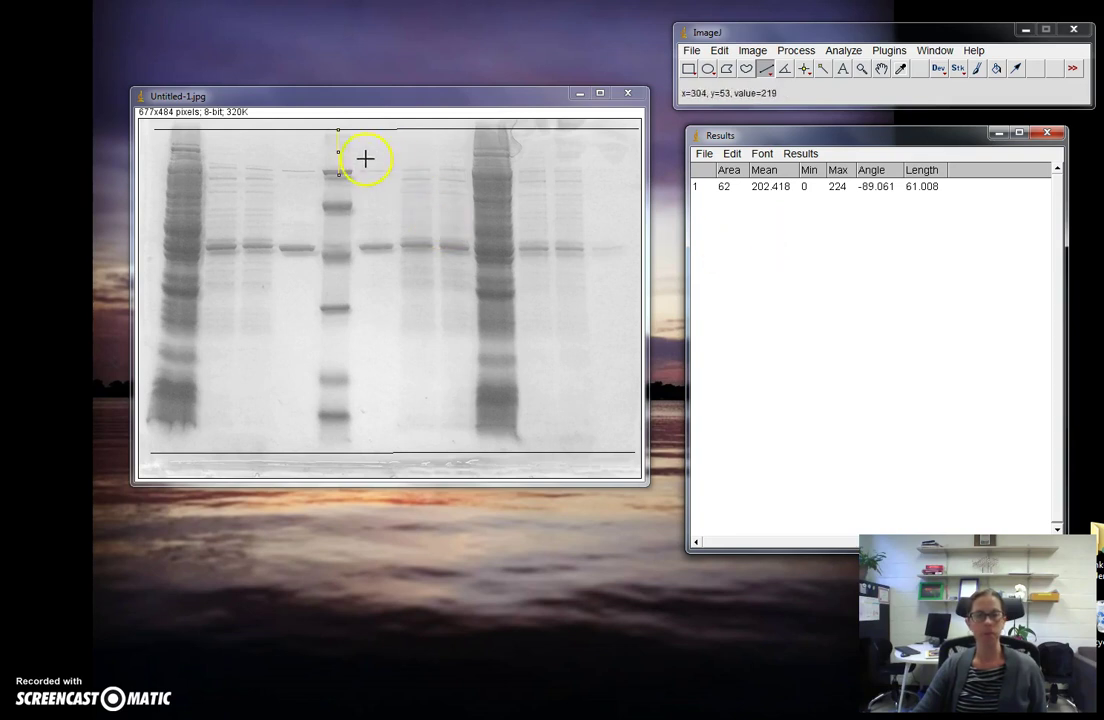
- Measure the lane top to bands two, three and four: 107.005, 175.003 and 242.033 pixels
{"action": "left_click", "coordinate": [337, 130]}
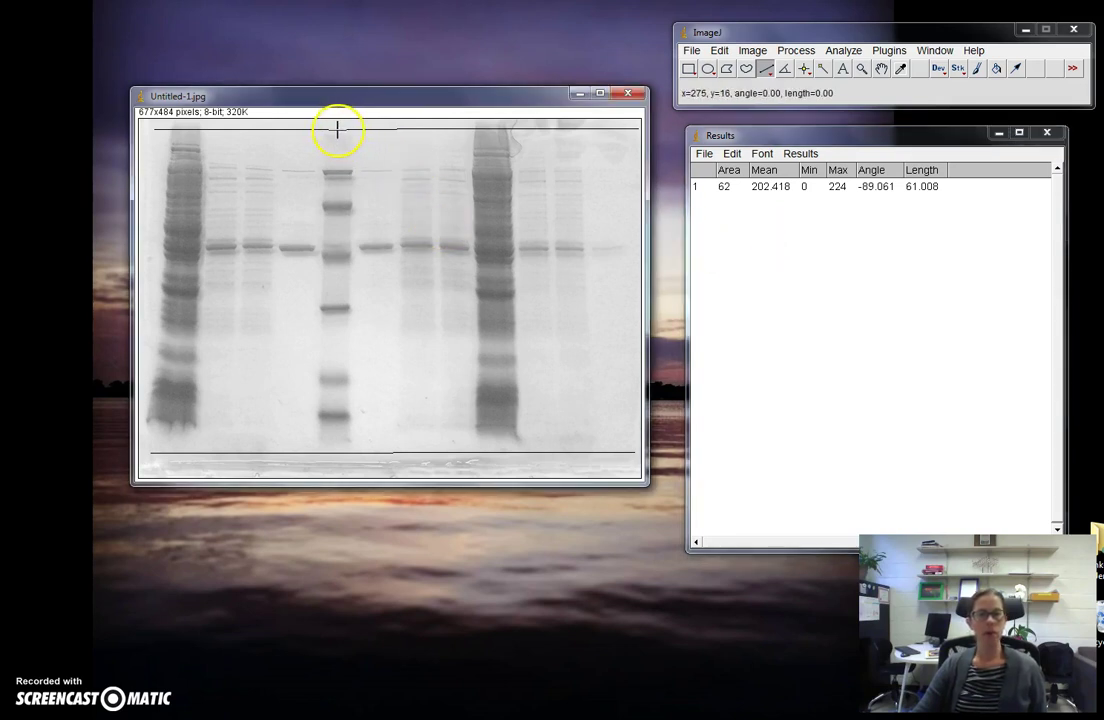
{"action": "left_click_drag", "start_coordinate": [337, 130], "coordinate": [337, 208]}
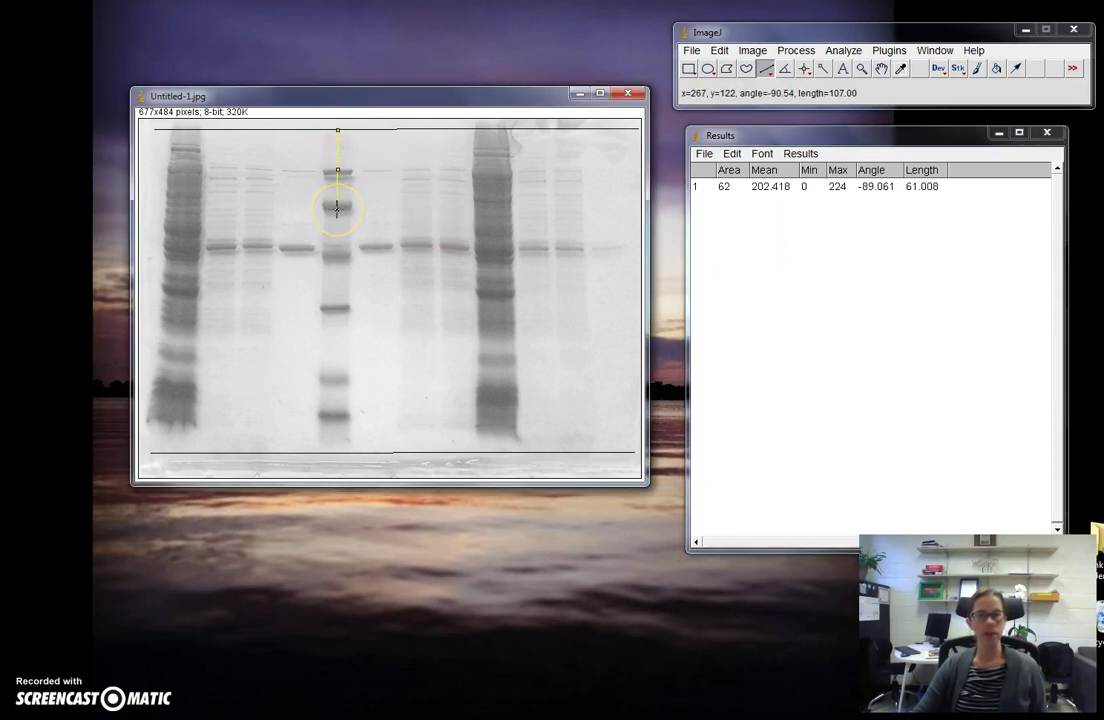
{"action": "key", "text": "ctrl+m"}
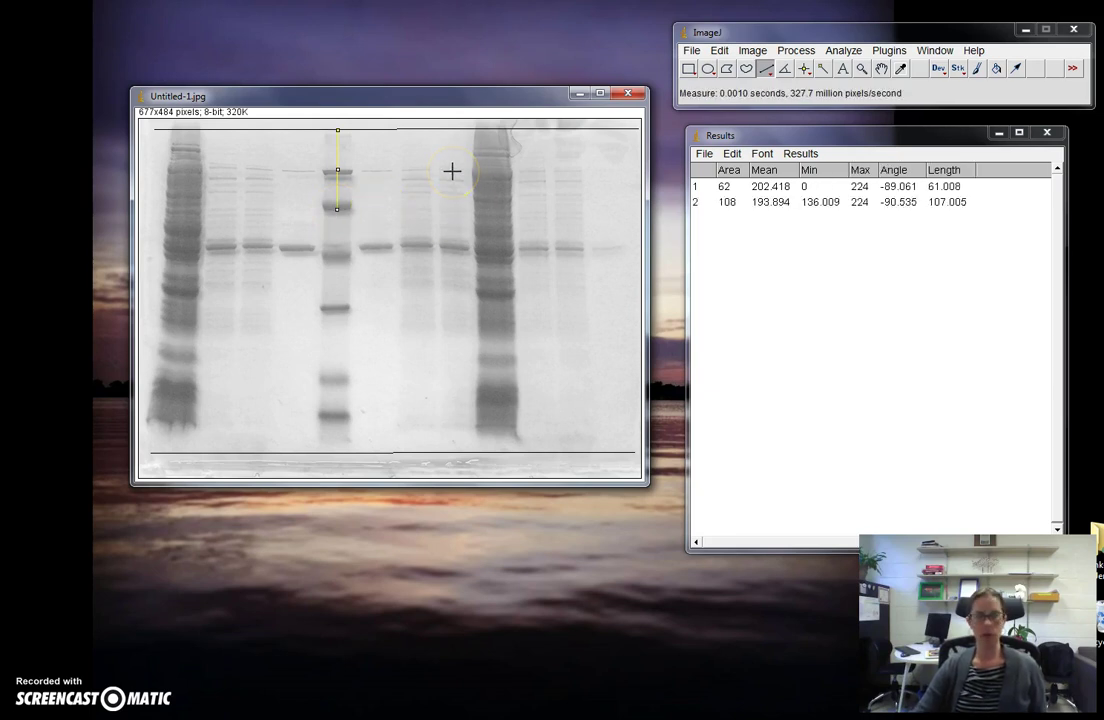
{"action": "left_click", "coordinate": [387, 140]}
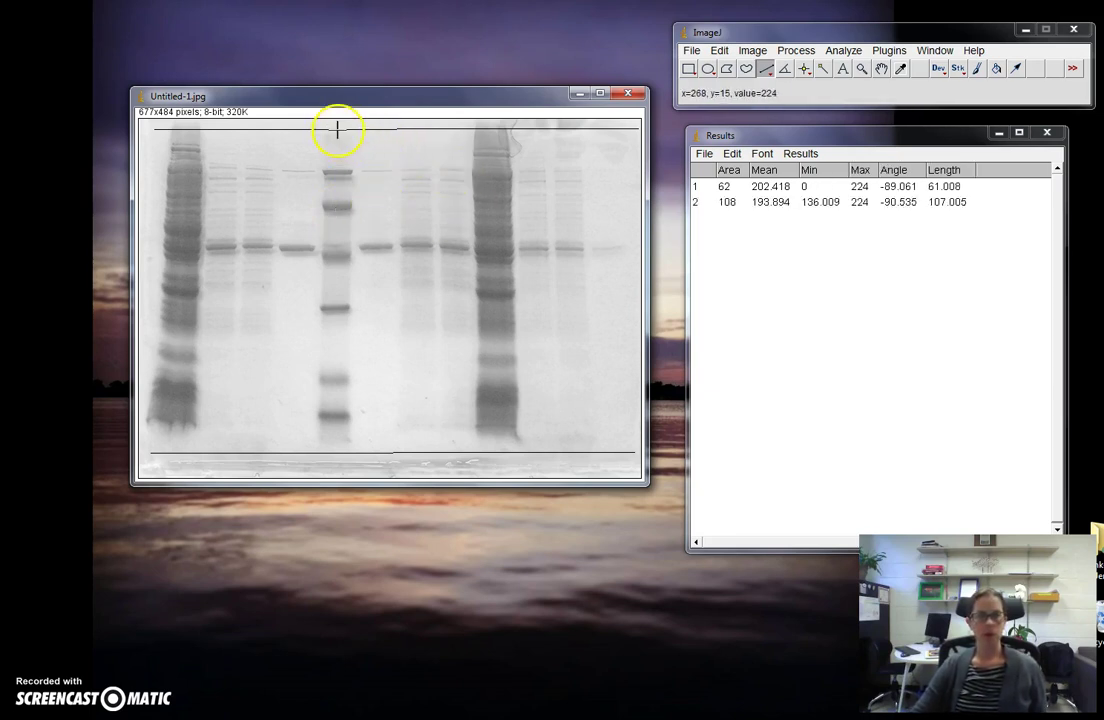
{"action": "left_click_drag", "start_coordinate": [337, 130], "coordinate": [337, 250]}
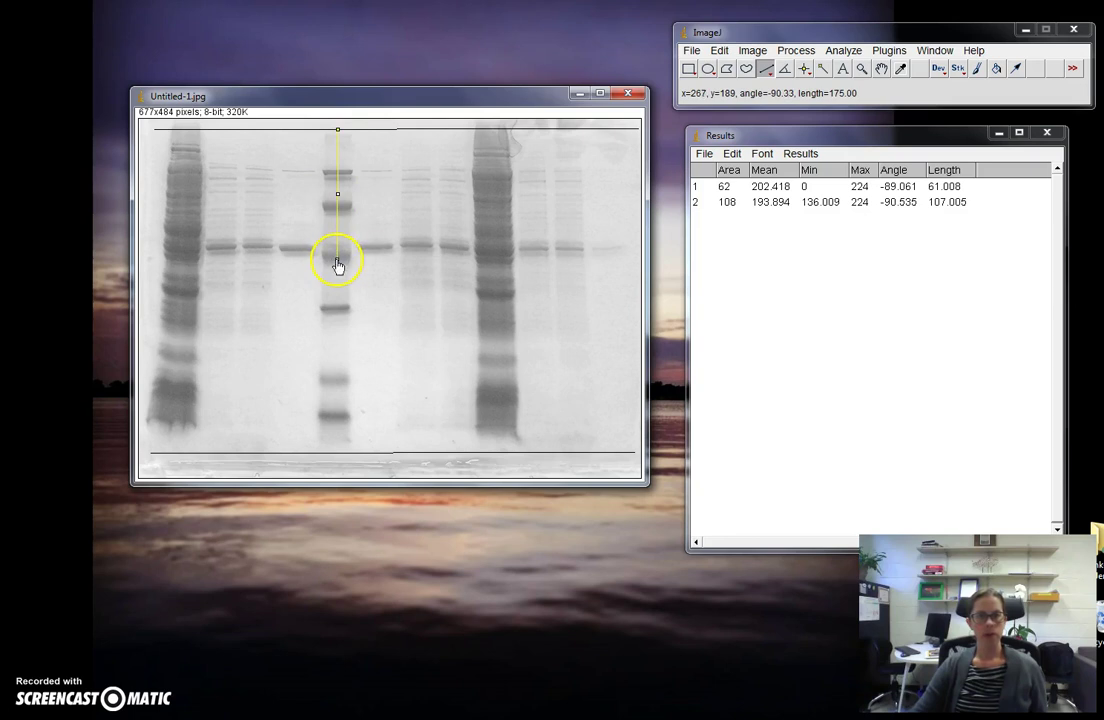
{"action": "key", "text": "ctrl+m"}
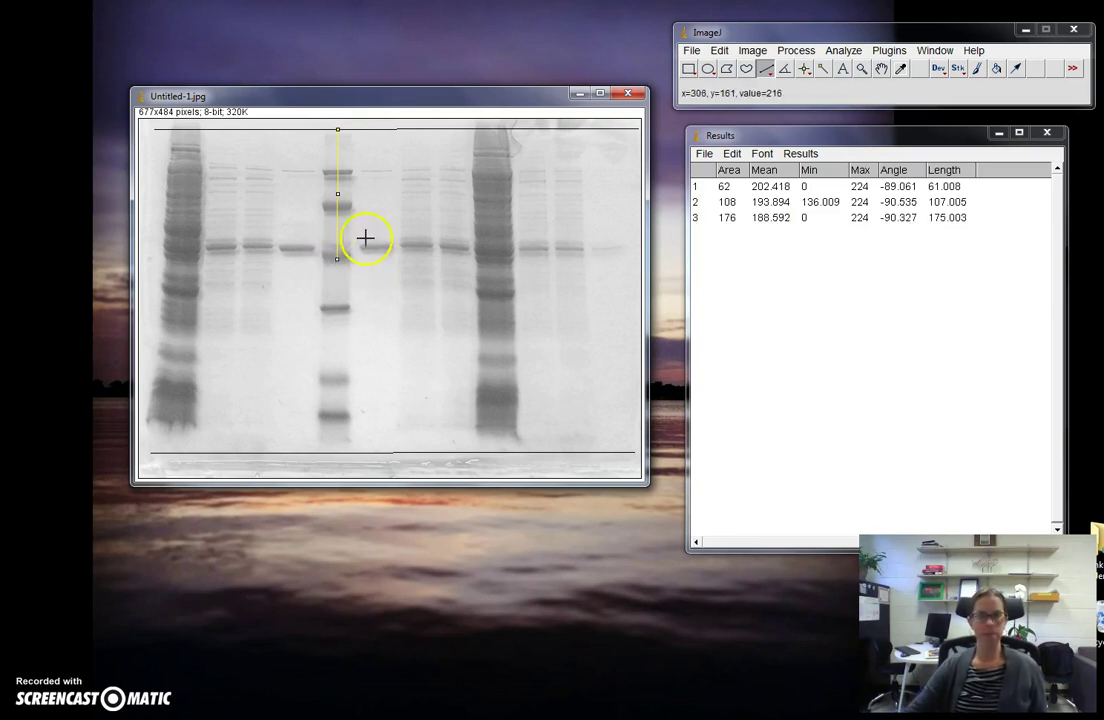
{"action": "left_click", "coordinate": [332, 128]}
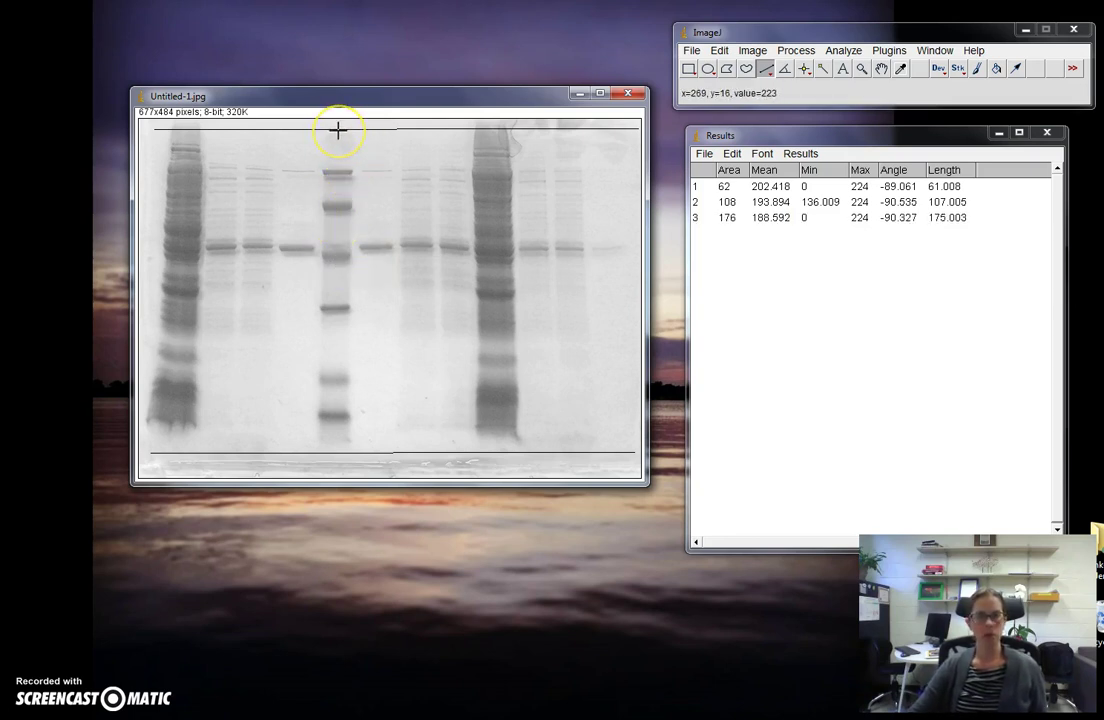
{"action": "left_click_drag", "start_coordinate": [338, 130], "coordinate": [335, 309]}
{"action": "key", "text": "ctrl+m"}
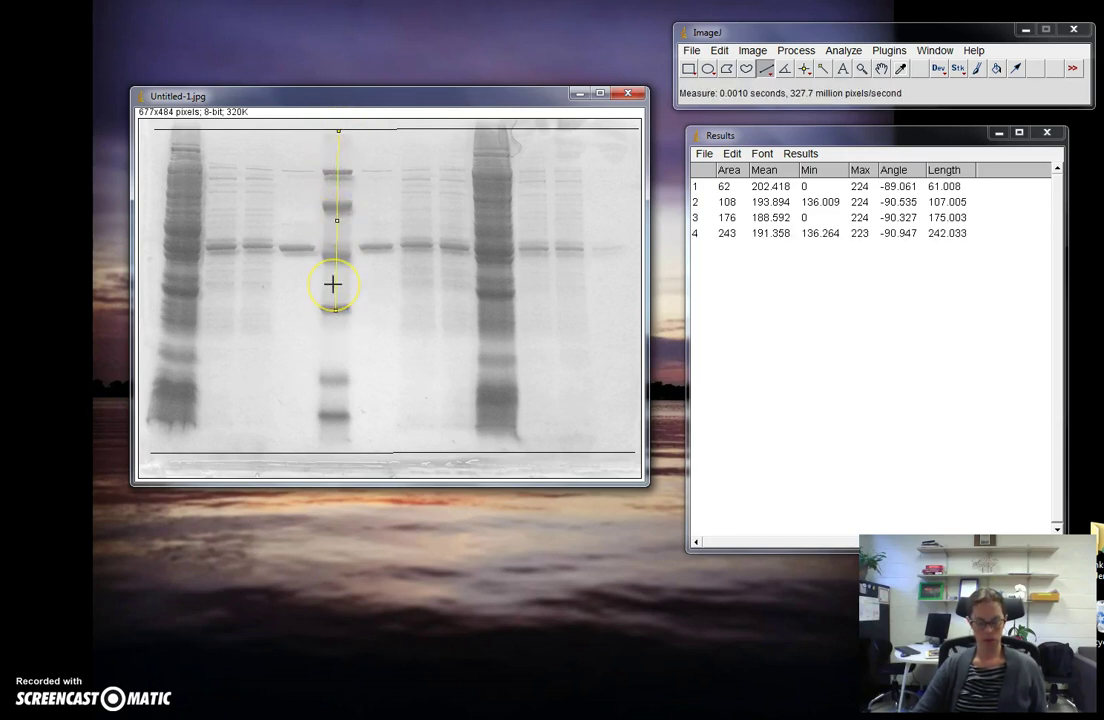
- Measure the lane top to bands five and six: 344.052 and 393.046 pixels
{"action": "left_click", "coordinate": [338, 130]}
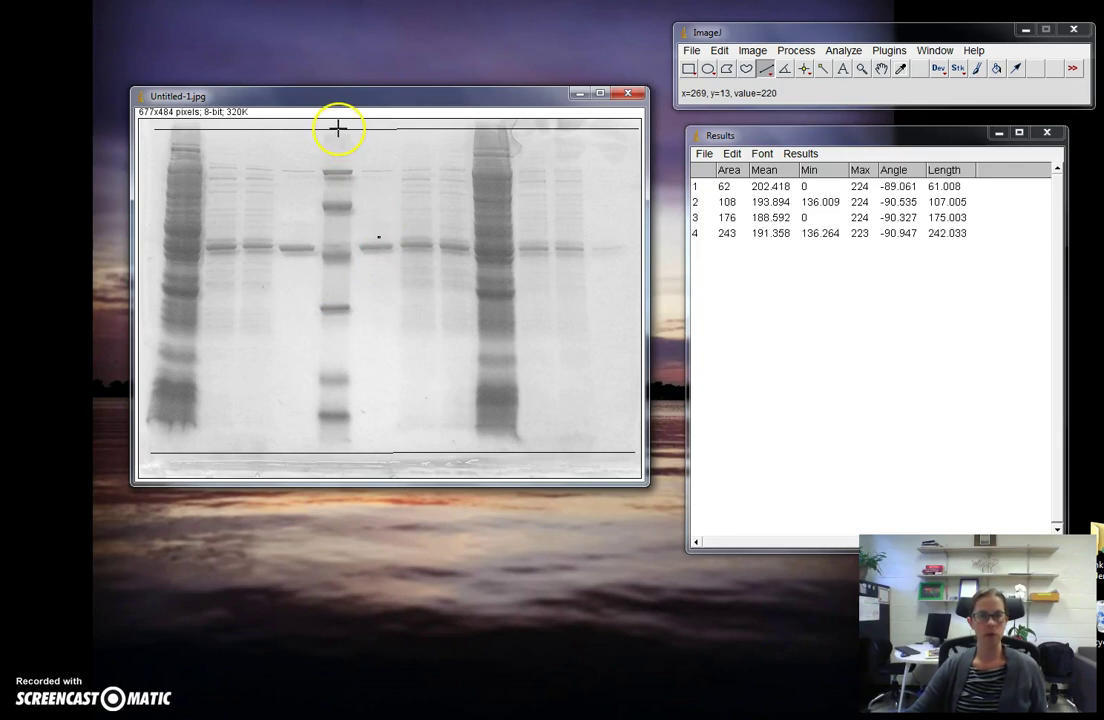
{"action": "left_click_drag", "start_coordinate": [338, 130], "coordinate": [334, 386]}
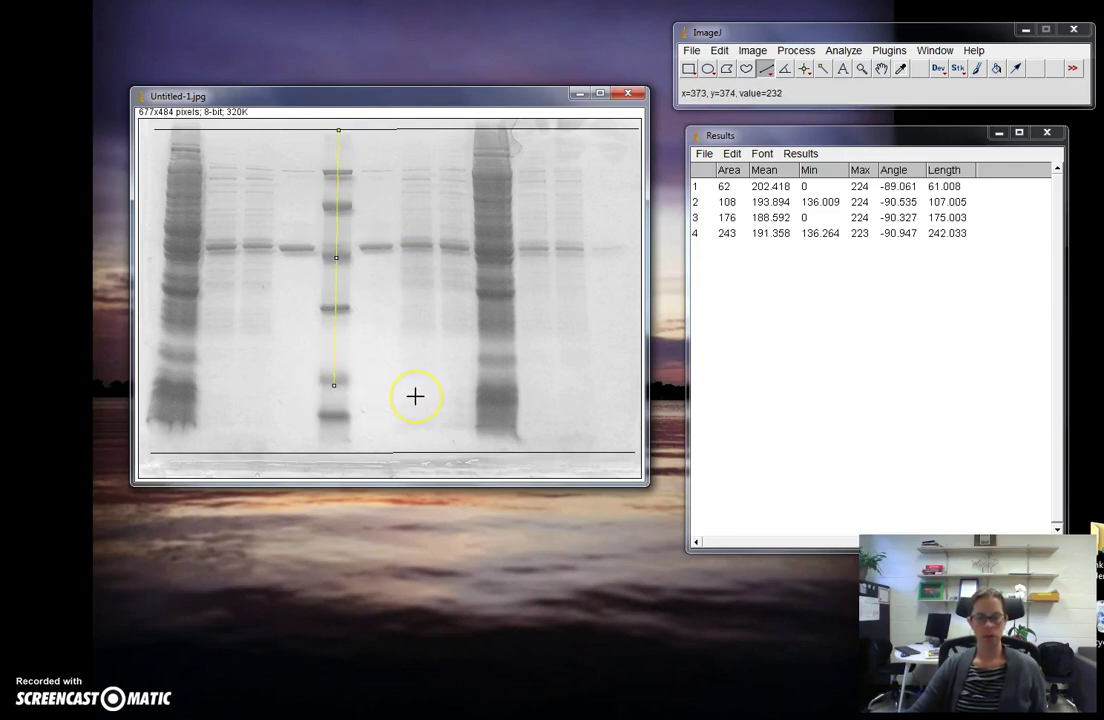
{"action": "key", "text": "ctrl+m"}
{"action": "left_click", "coordinate": [355, 133]}
{"action": "left_click_drag", "start_coordinate": [338, 130], "coordinate": [334, 420]}
{"action": "key", "text": "ctrl+m"}
- Measure from the lane top to the dye front, recording 435.041 pixels as row 7
{"action": "left_click", "coordinate": [424, 286]}
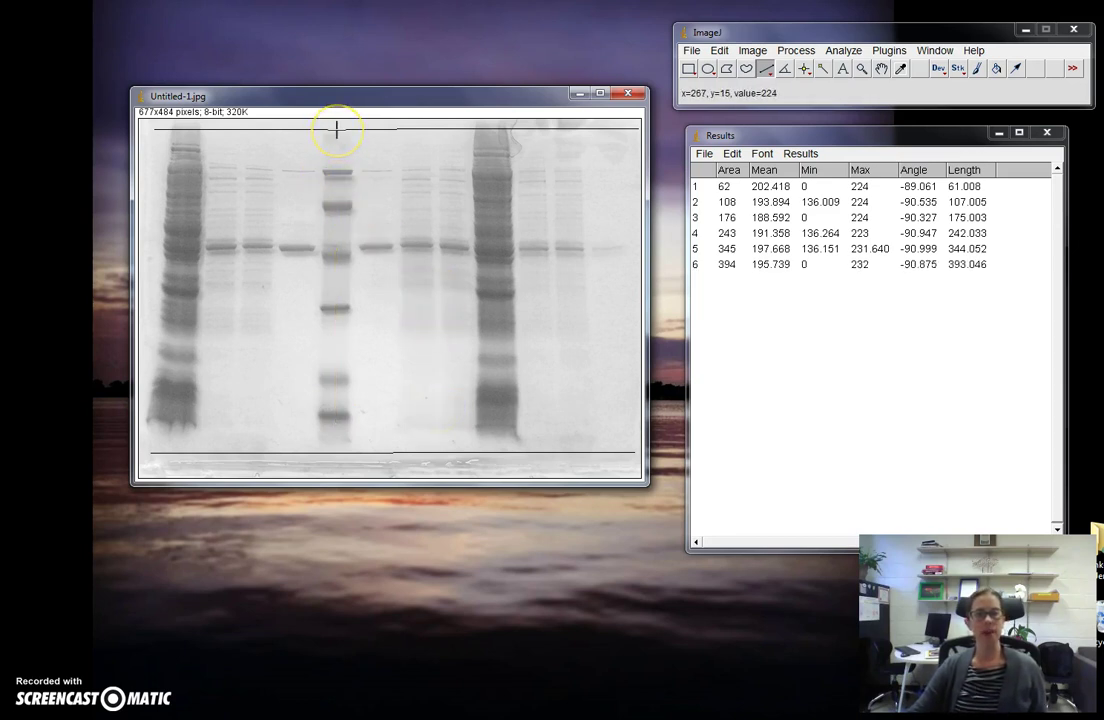
{"action": "mouse_move", "coordinate": [337, 129]}
{"action": "left_mouse_down"}
{"action": "mouse_move", "coordinate": [318, 440]}
{"action": "mouse_move", "coordinate": [332, 455]}
{"action": "left_mouse_up"}
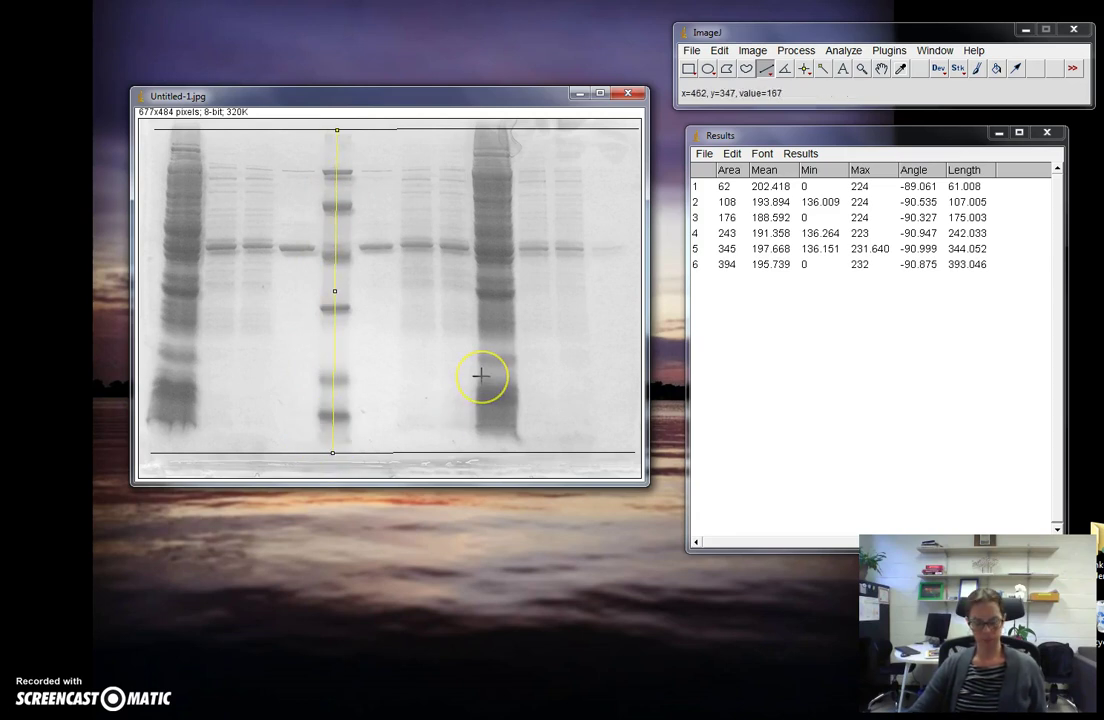
{"action": "key", "text": "ctrl+m"}
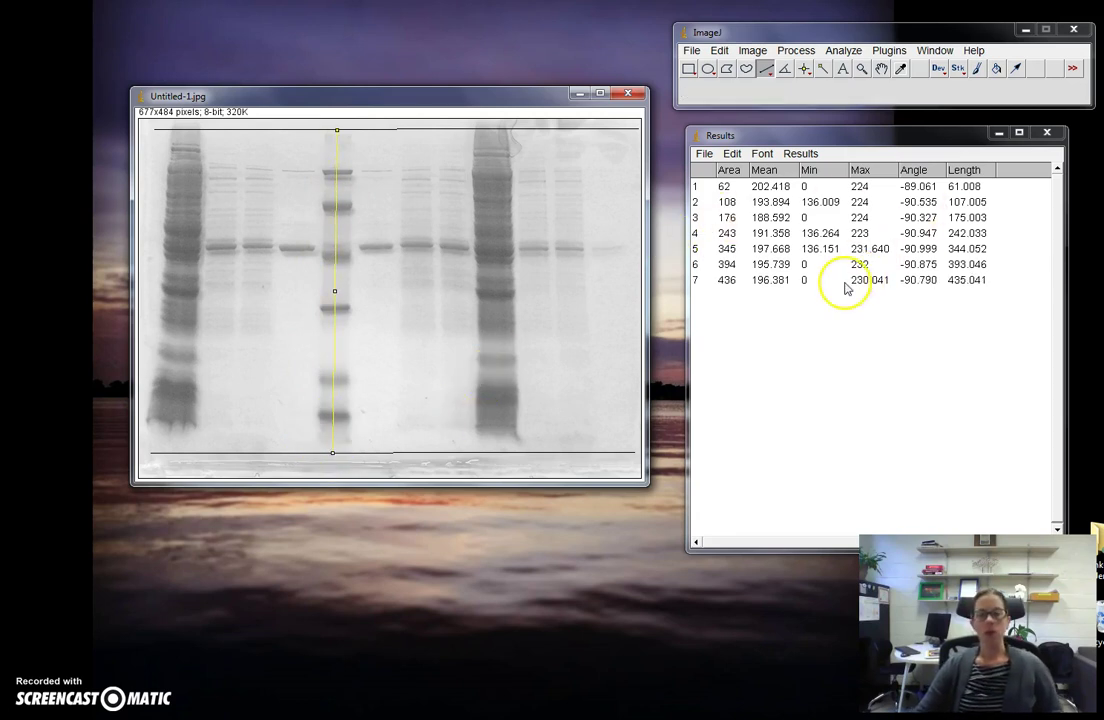
- Select Results rows 1–7 and copy them to the clipboard
{"action": "left_click", "coordinate": [728, 285]}
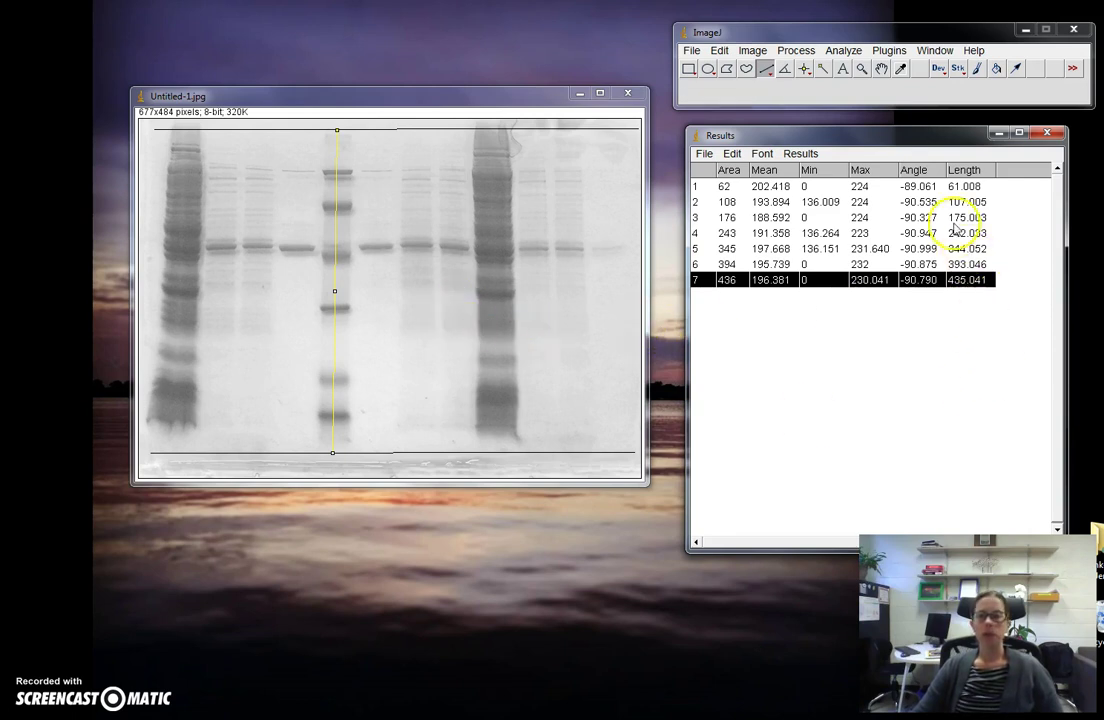
{"action": "left_click_drag", "start_coordinate": [962, 192], "coordinate": [968, 282]}
{"action": "right_click", "coordinate": [975, 281]}
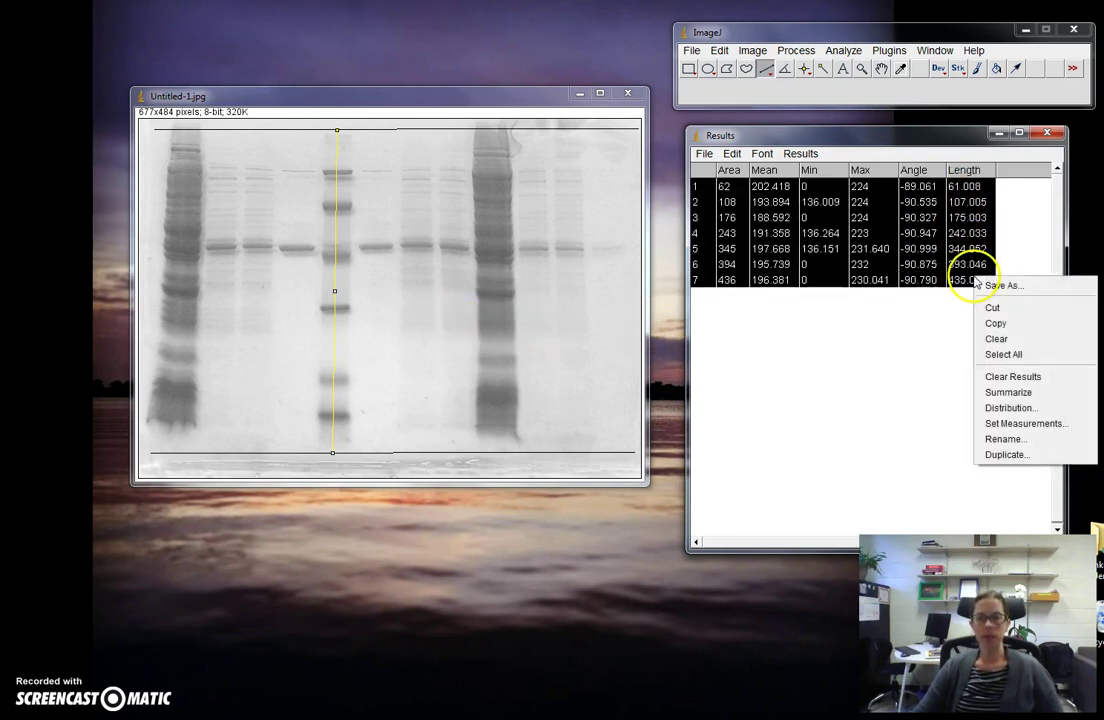
{"action": "left_click", "coordinate": [995, 323]}
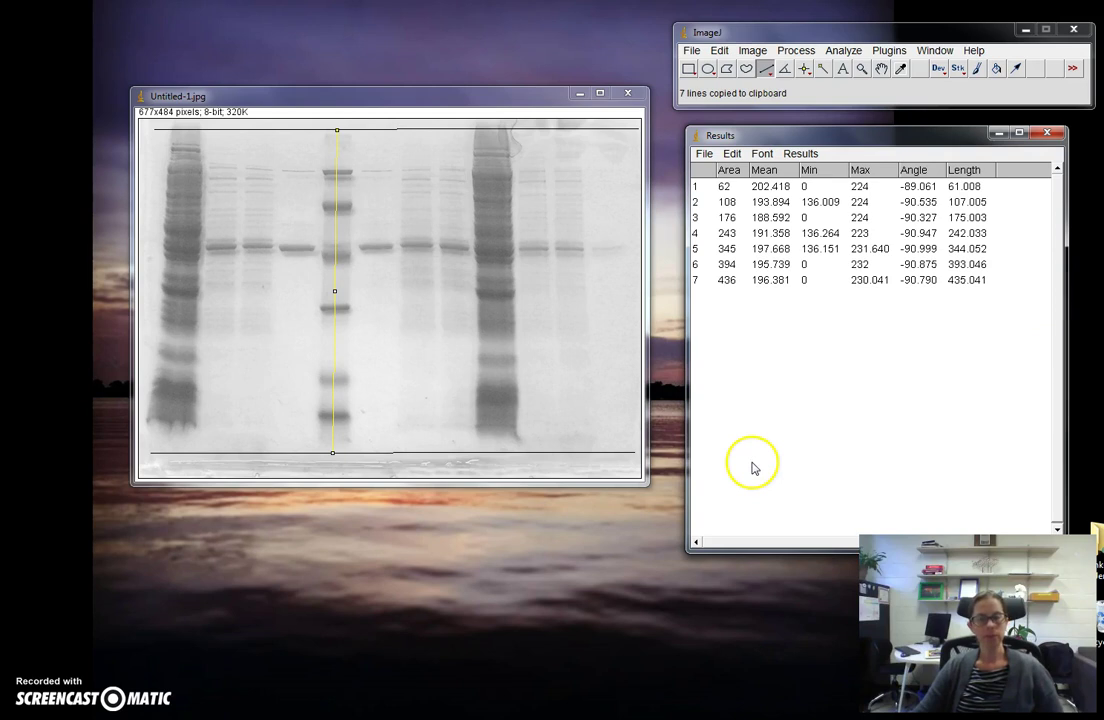